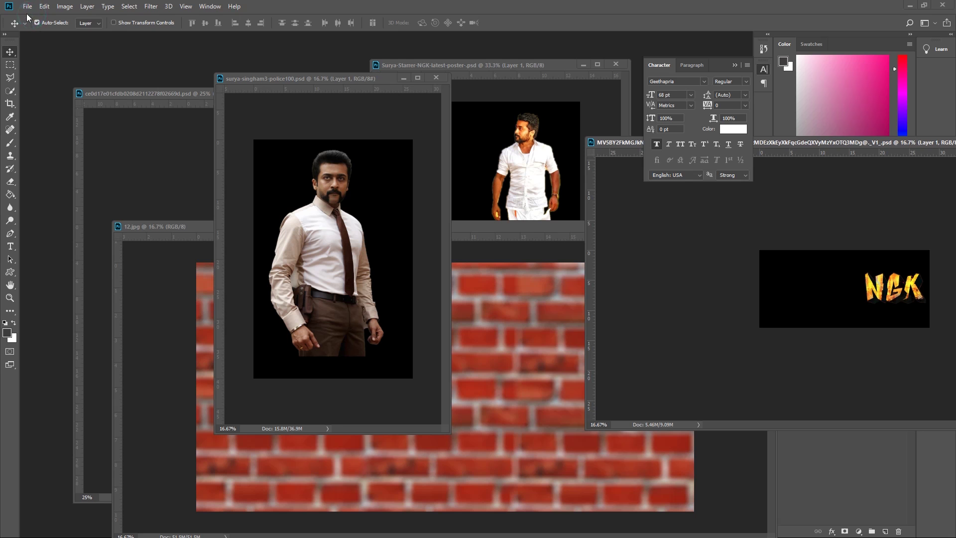
Step: Rearrange the police-photo, NGK poster and portrait document windows side by side
left_click_drag(305, 79, 217, 98)
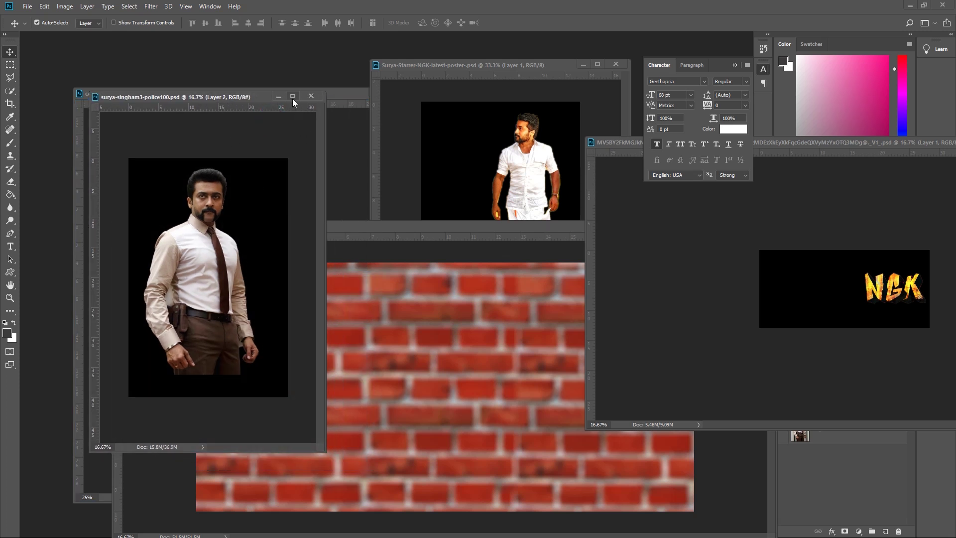
left_click(293, 96)
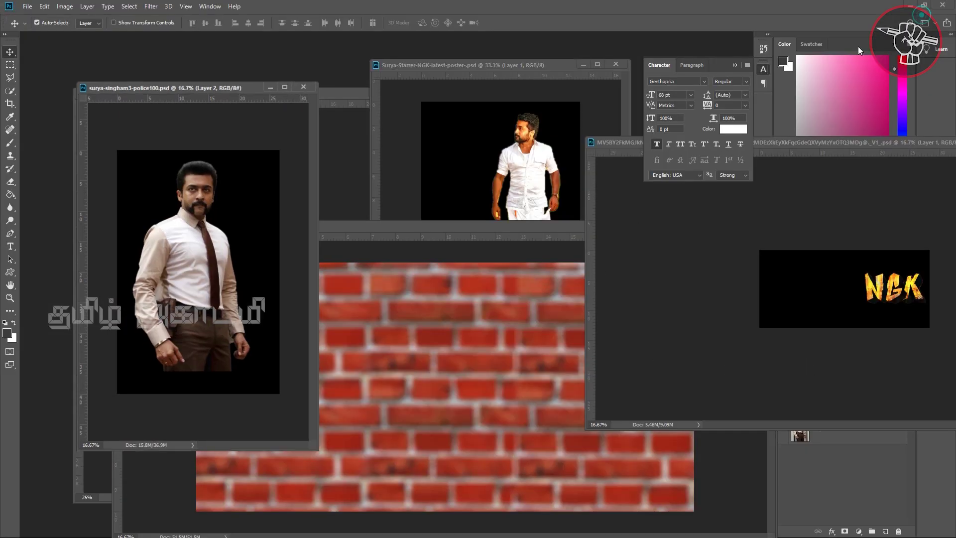
left_click(924, 5)
left_click(312, 96)
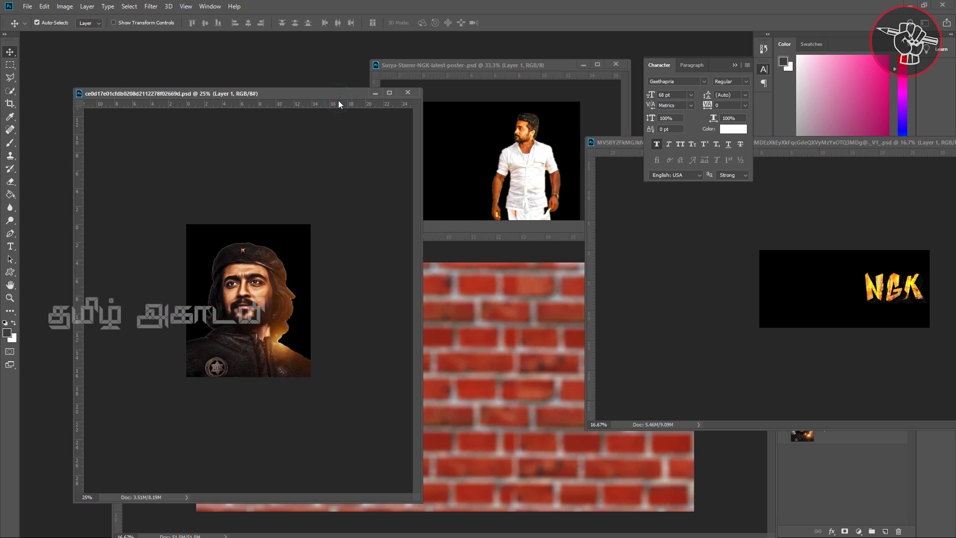
left_click(491, 70)
left_click_drag(212, 93, 216, 182)
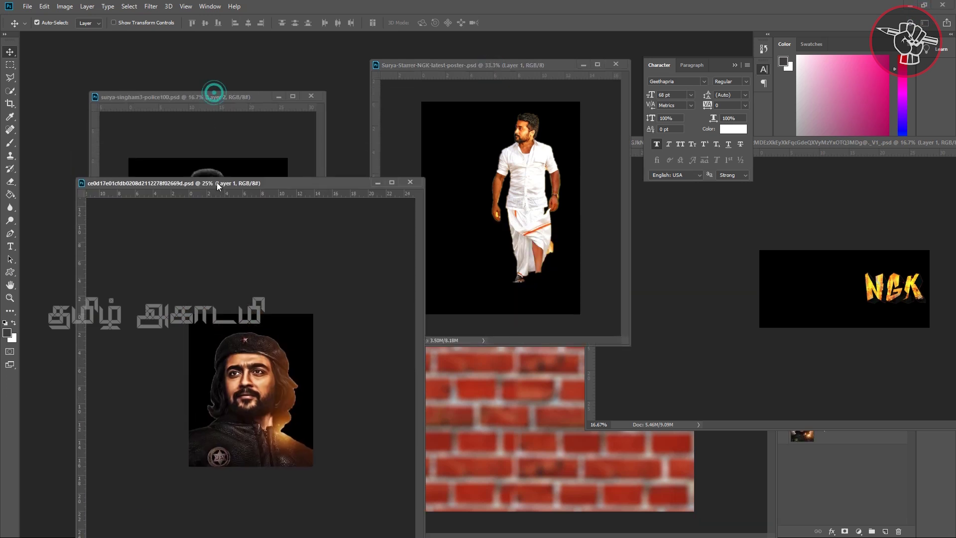
Step: Center the NGK logo on its black canvas and bring the portrait document to the front
left_click(813, 310)
left_click_drag(874, 145, 710, 156)
left_click_drag(737, 313, 699, 311)
left_click(628, 492)
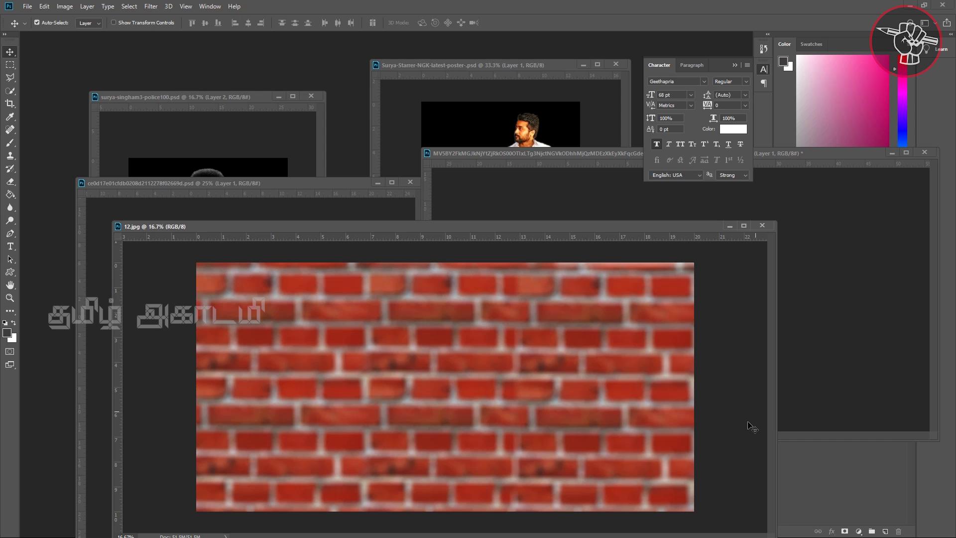
left_click(259, 186)
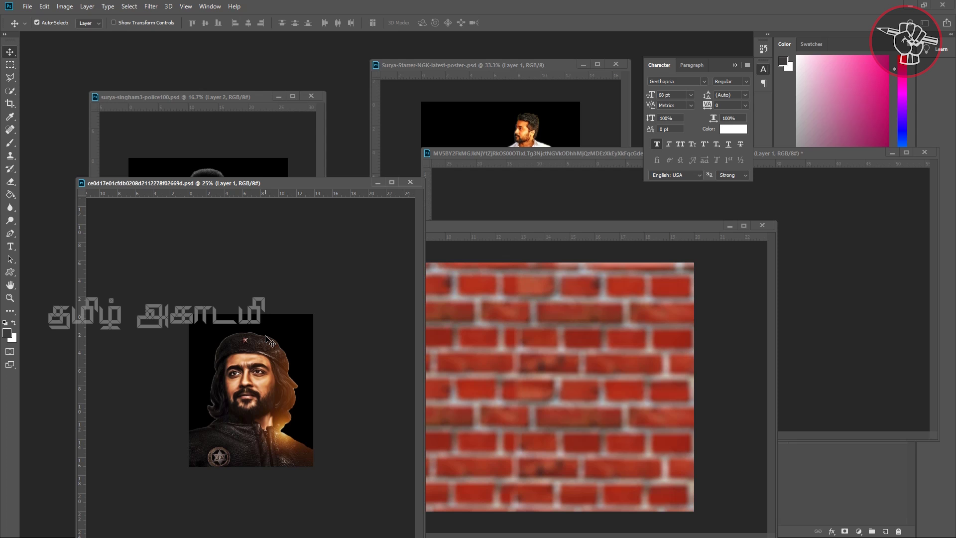
Step: Preview the portrait full screen and toggle its cut-out and black background layers
key("f")
key("f")
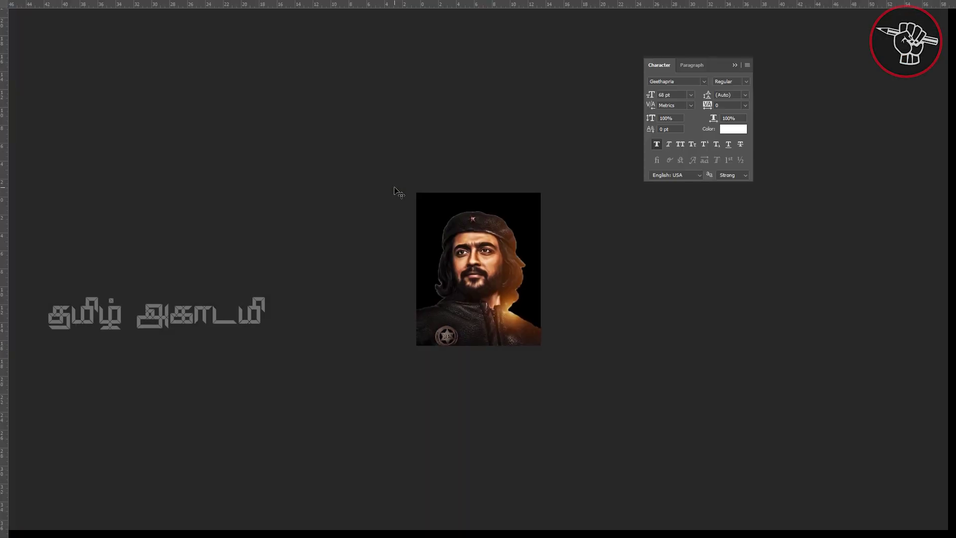
key("f")
left_click(782, 360)
left_click(781, 392)
left_click(821, 429)
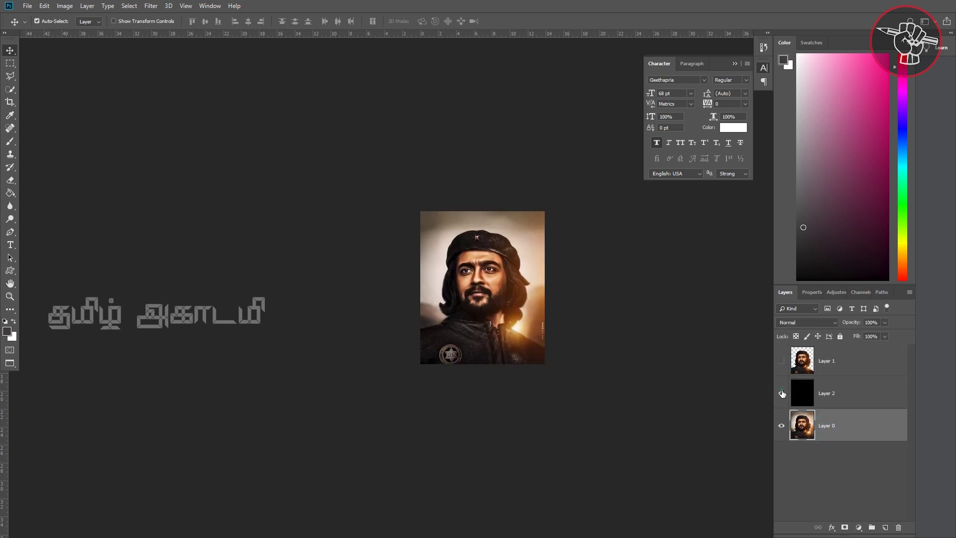
left_click(782, 393)
left_click(781, 361)
Step: Leave only the cut-out portrait layer visible, select the Polygonal Lasso, and start a new document
left_click(780, 394)
left_click(781, 425)
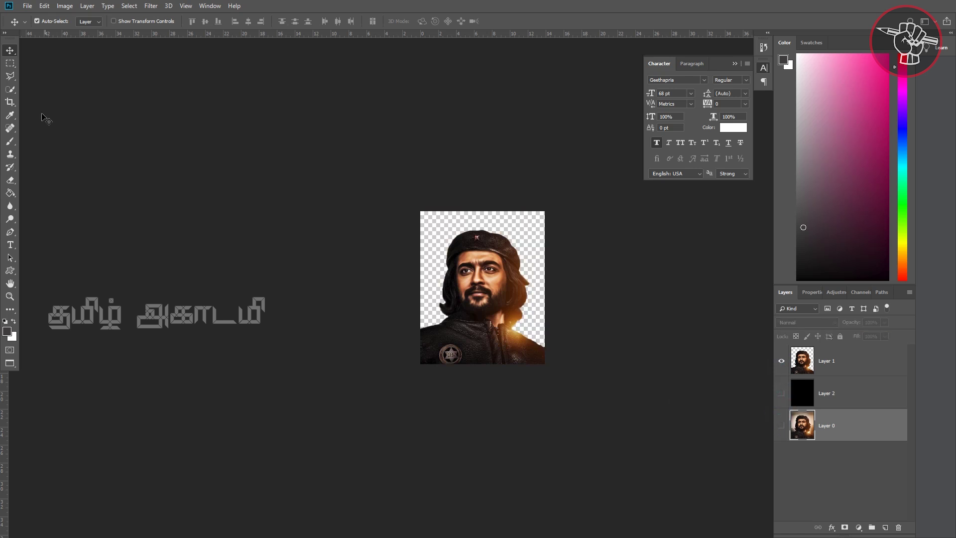
left_click(10, 76)
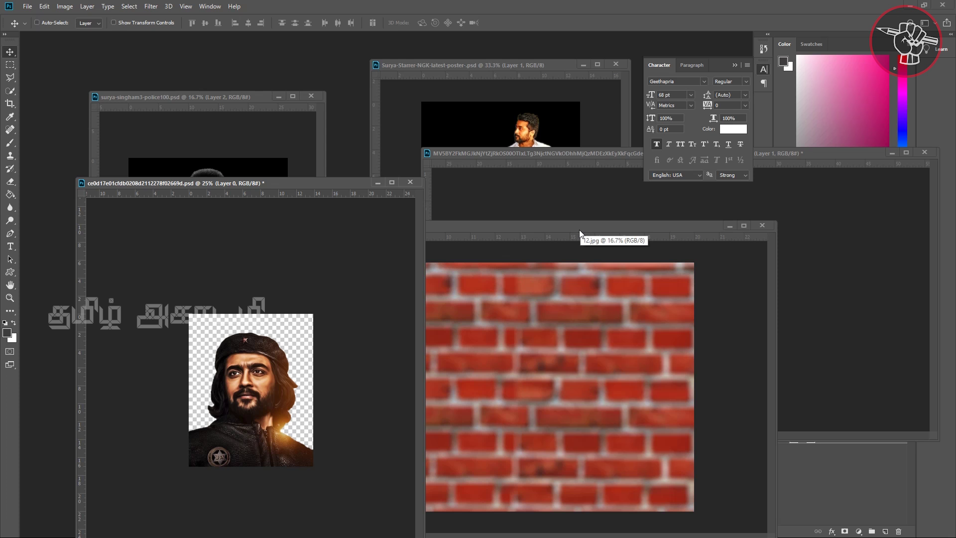
key("ctrl+n")
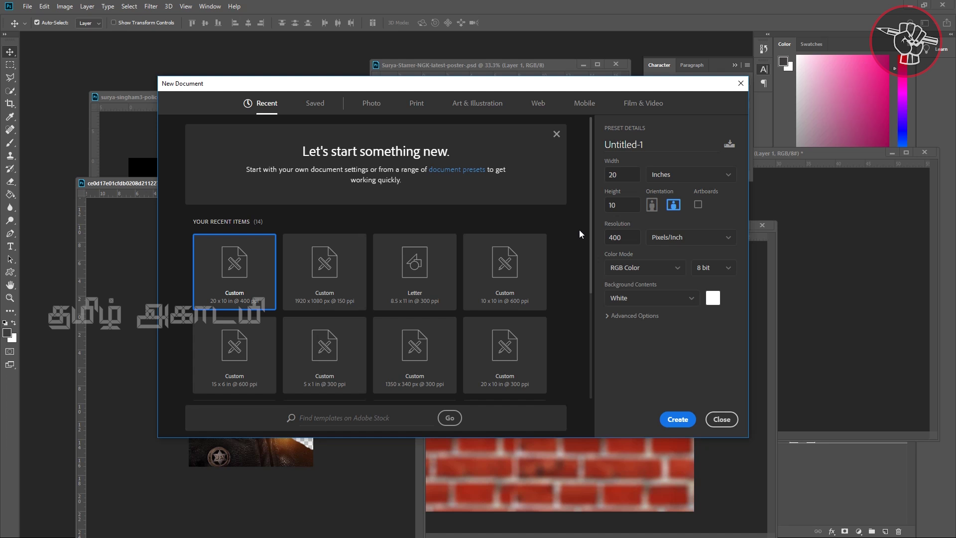
Step: Create a 20 x 10 inch, 400 ppi RGB document and reposition its window
left_click(625, 174)
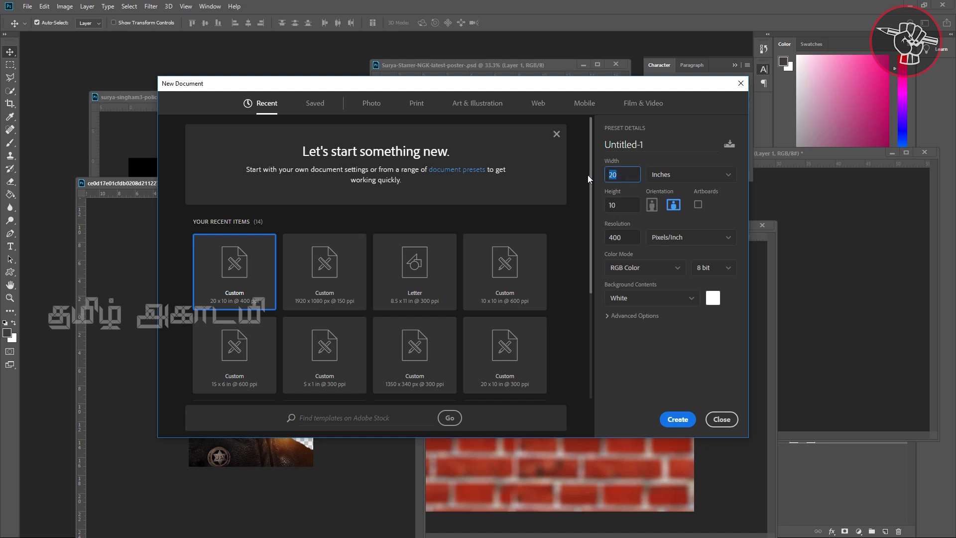
left_click(627, 205)
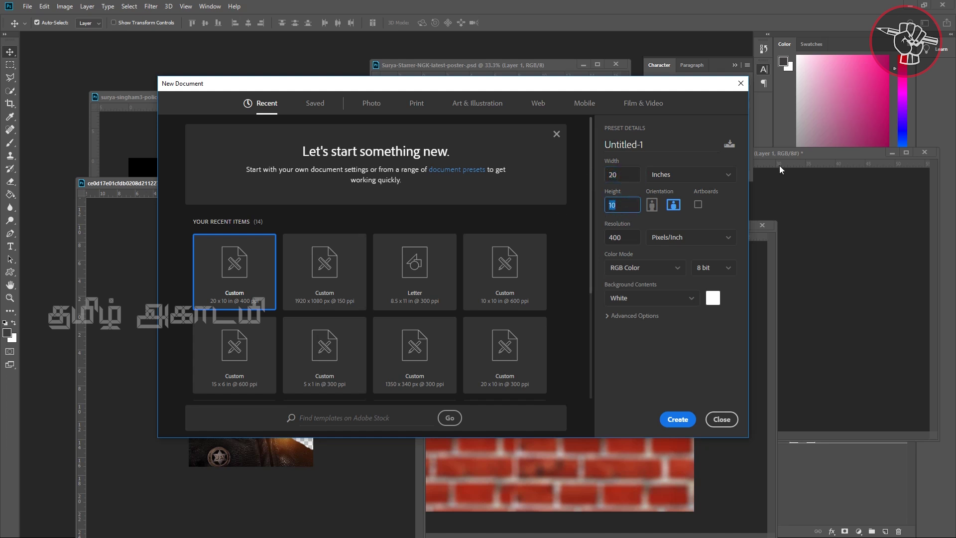
left_click(709, 175)
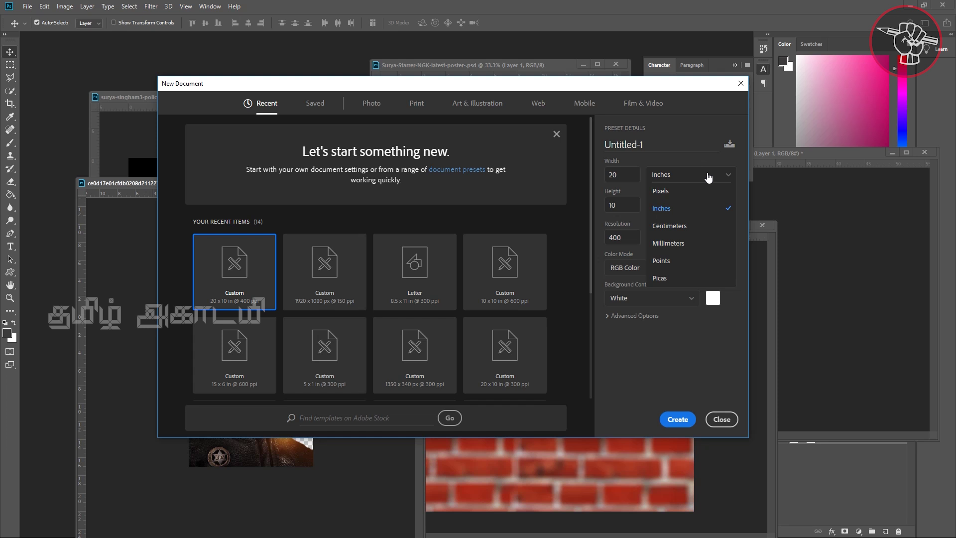
left_click(702, 208)
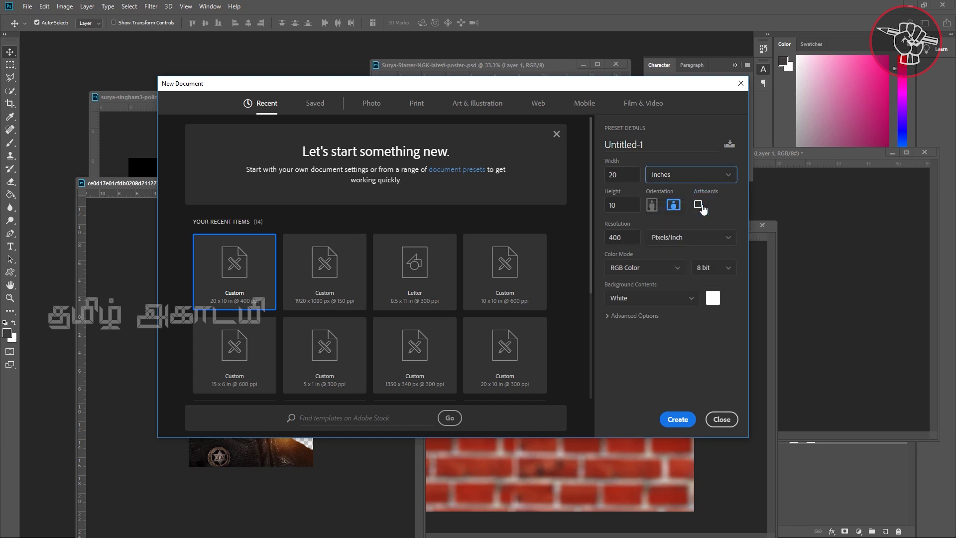
double_click(631, 237)
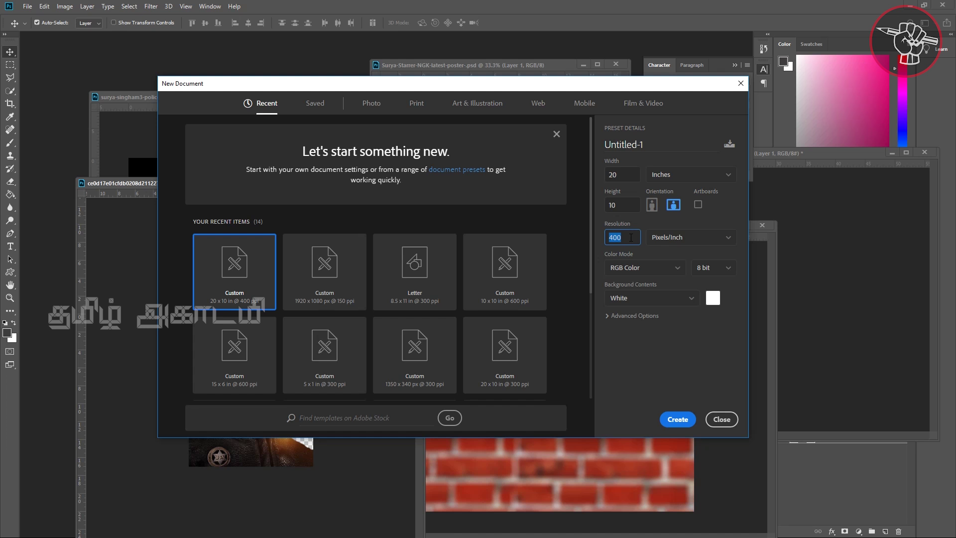
left_click(677, 268)
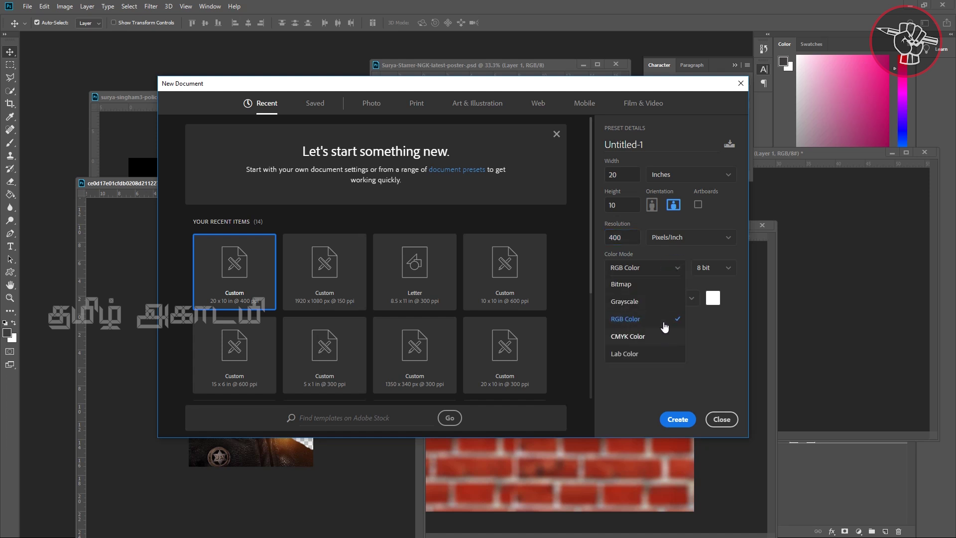
left_click(668, 271)
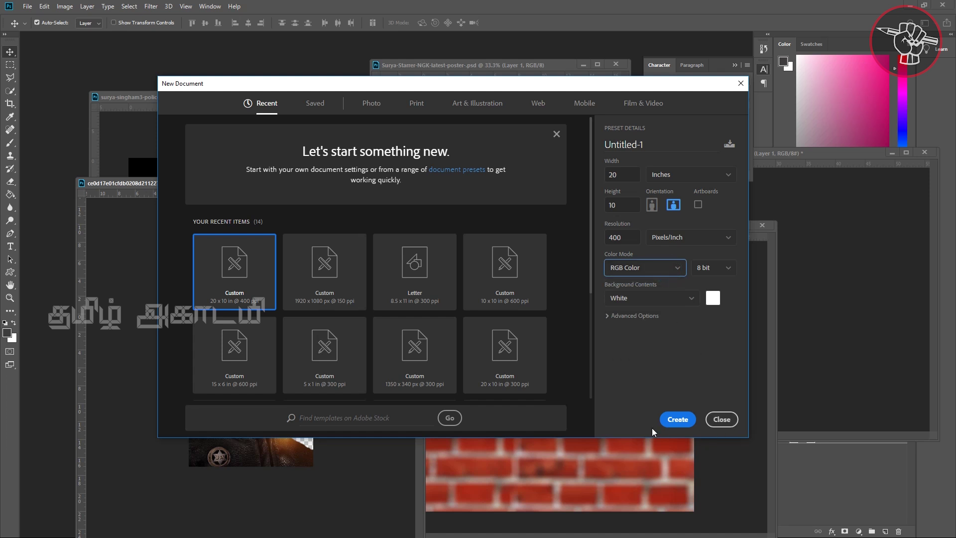
left_click(668, 418)
left_click_drag(507, 201, 439, 137)
left_click(882, 160)
Step: Maximize Untitled-1, fill its background with pink using the Paint Bucket, and add a new layer
left_click_drag(848, 154, 555, 150)
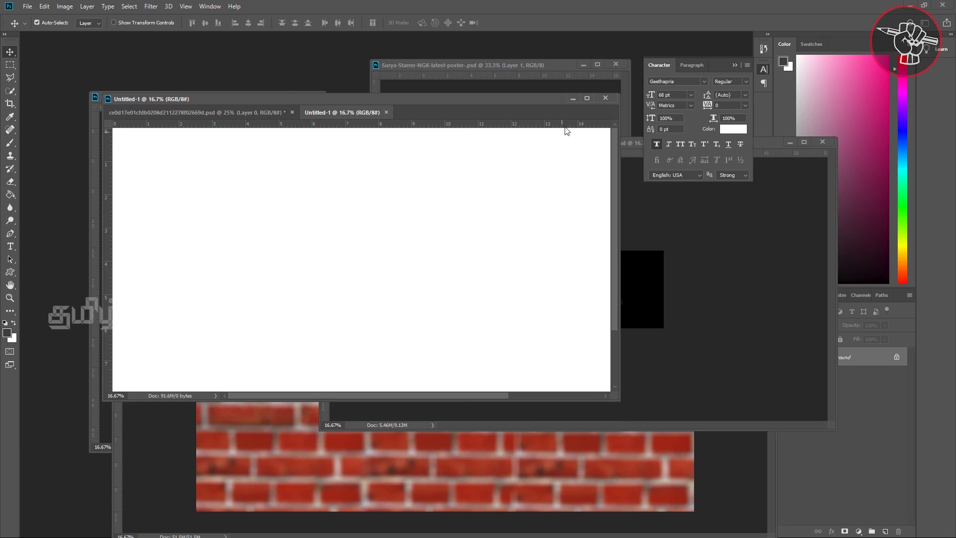
left_click(586, 98)
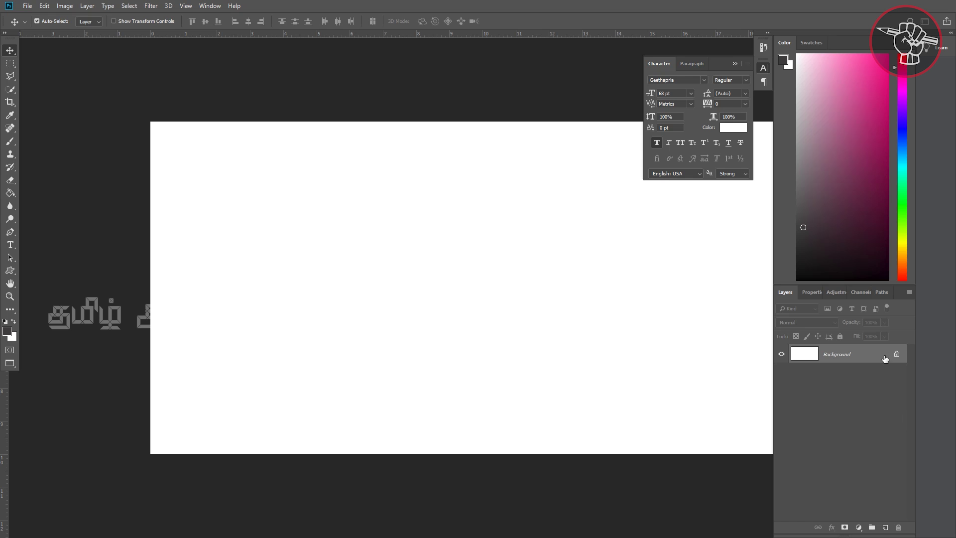
left_click_drag(857, 130, 868, 76)
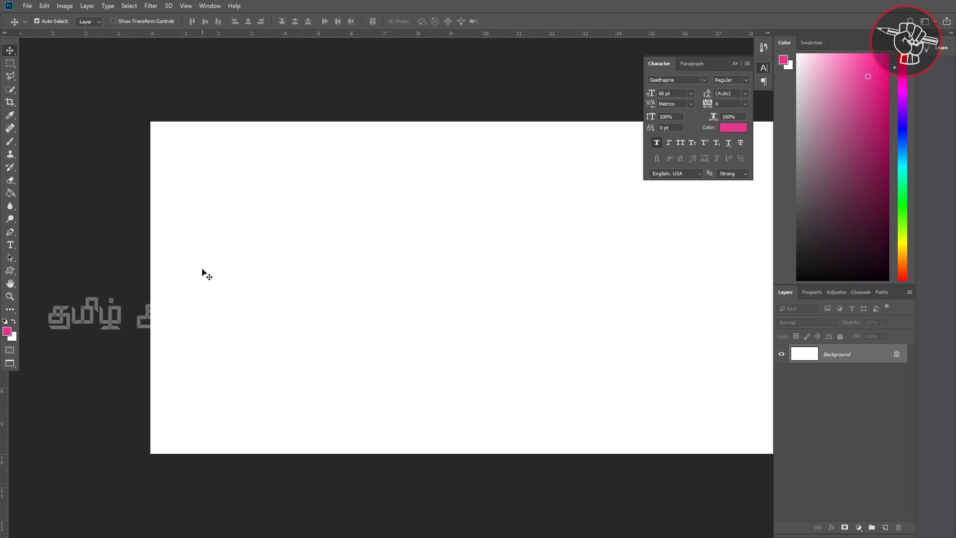
right_click(10, 192)
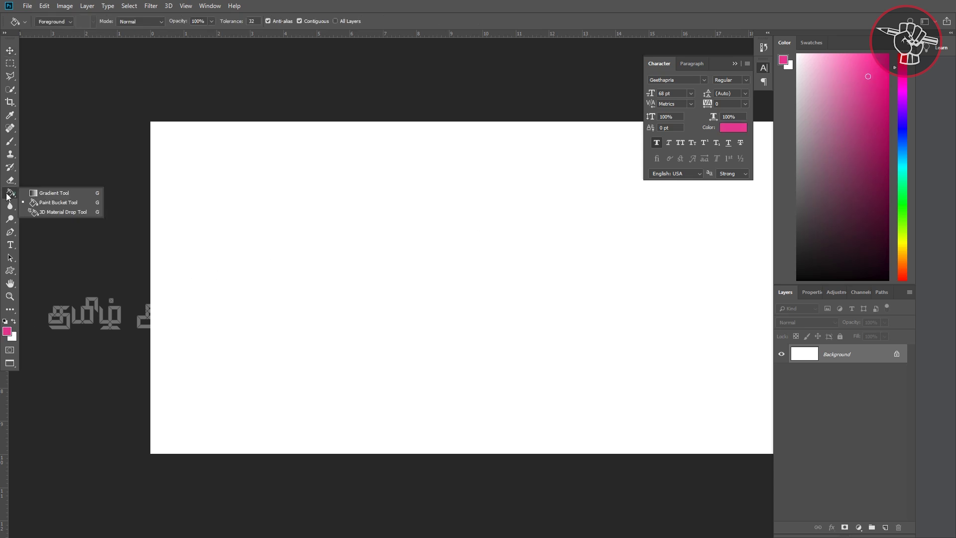
left_click(37, 203)
left_click(486, 312)
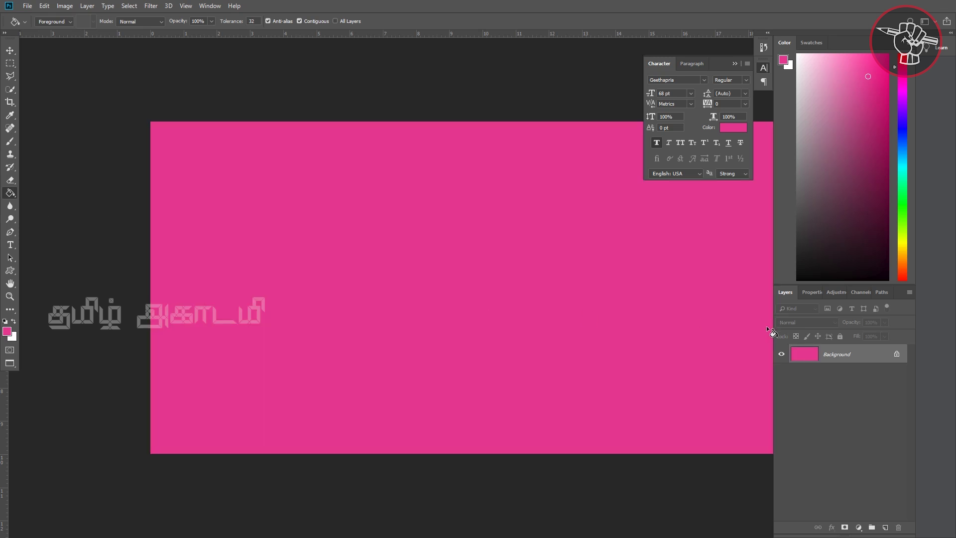
left_click(885, 529)
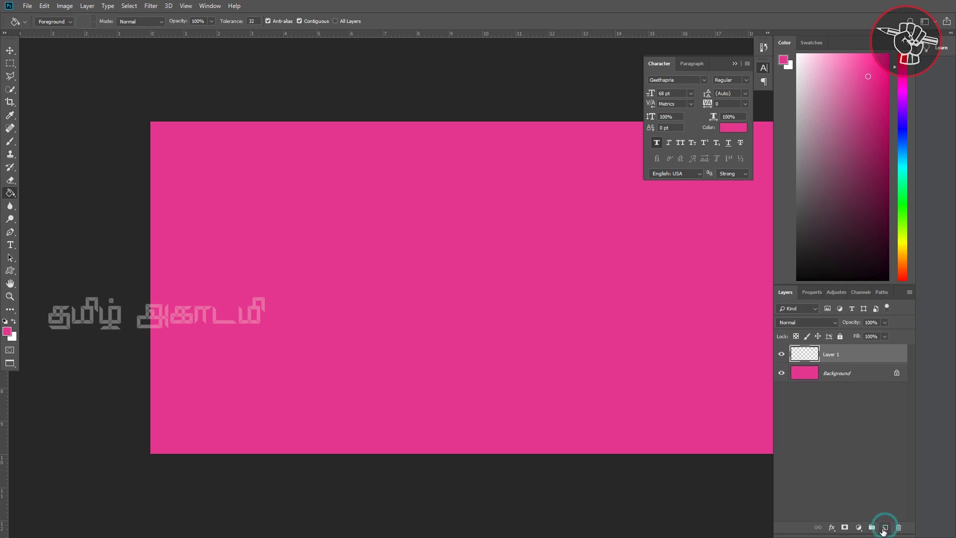
Step: Zoom out and drag a Rectangular Marquee selection over the whole pink canvas
left_click(9, 64)
right_click(9, 64)
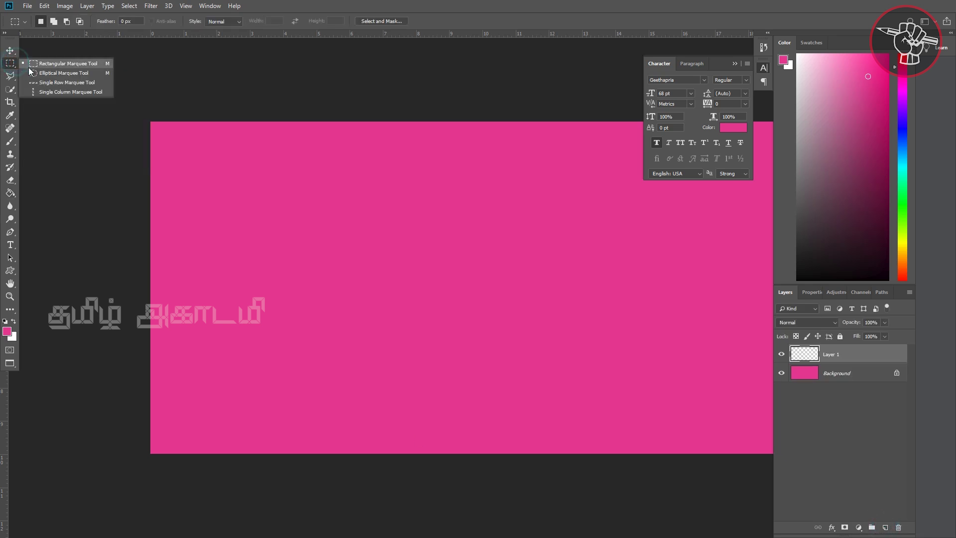
left_click(32, 65)
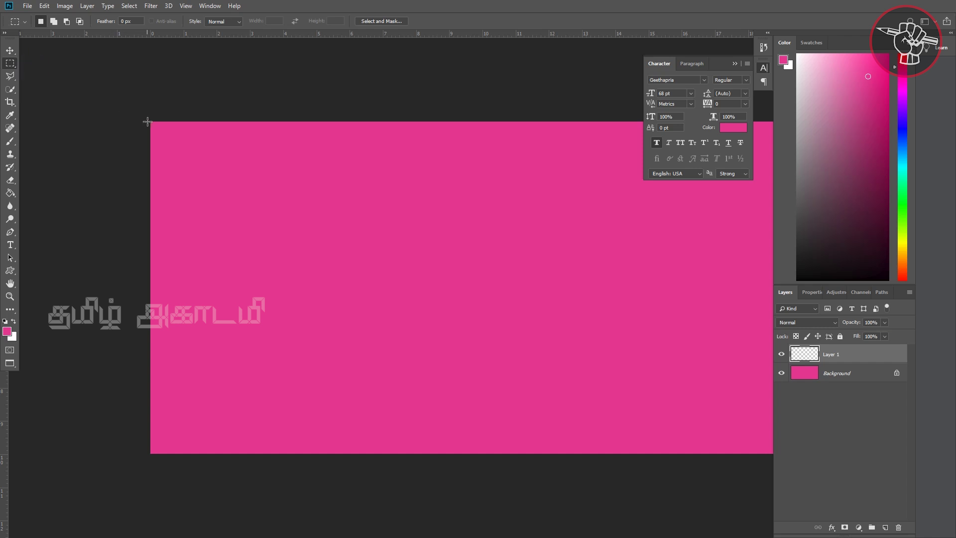
left_click_drag(150, 121, 793, 458)
key("ctrl+minus")
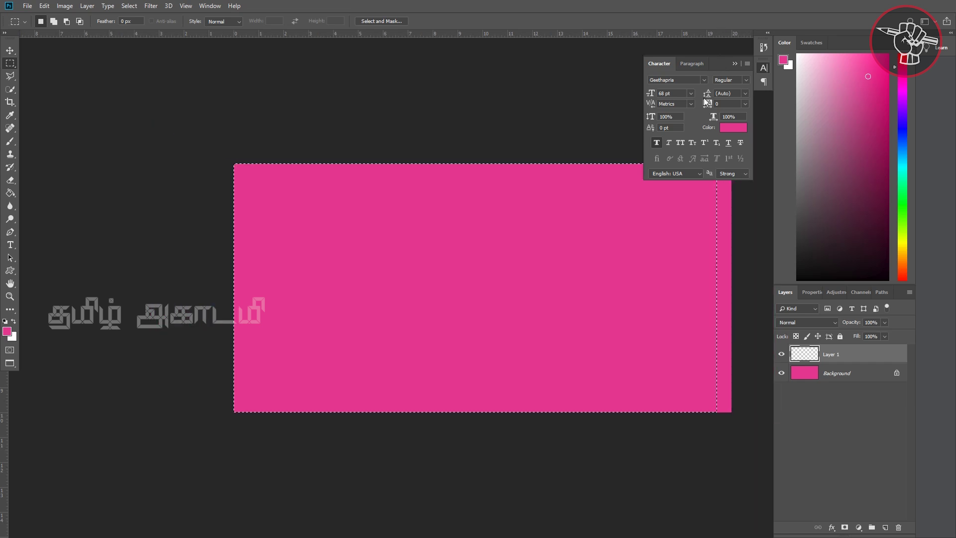
left_click_drag(587, 202, 472, 196)
key("ctrl+d")
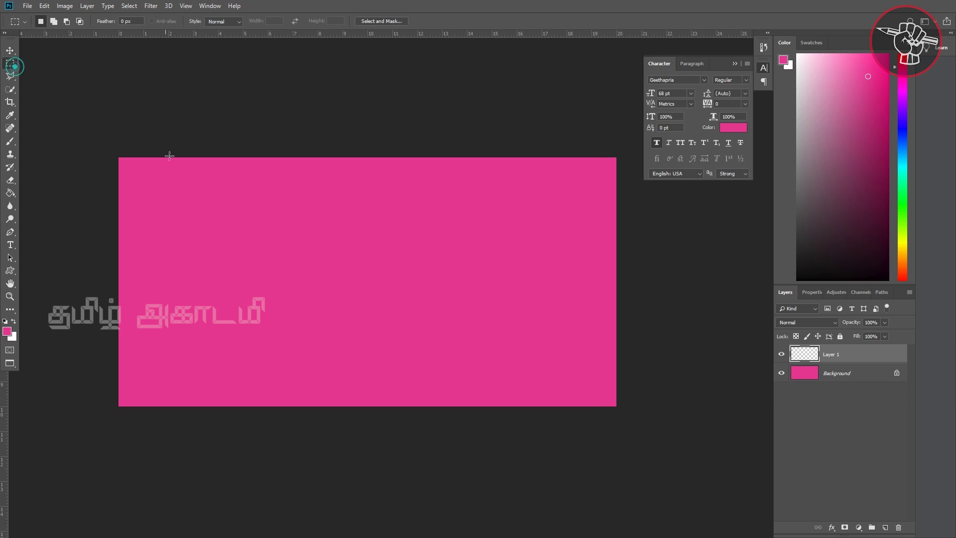
left_click_drag(510, 343, 605, 405)
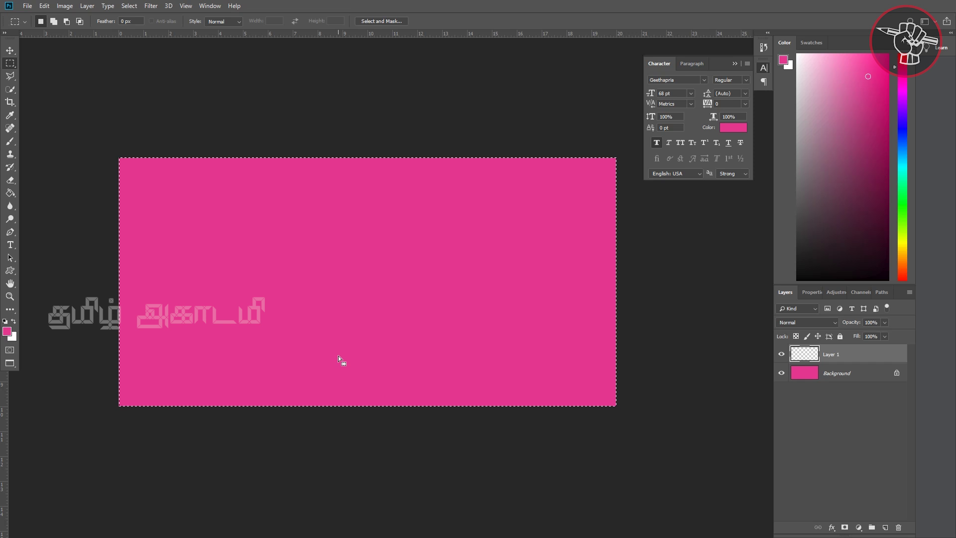
Step: Stroke the selection inside with a 50 px white (#ffffff) border
right_click(331, 250)
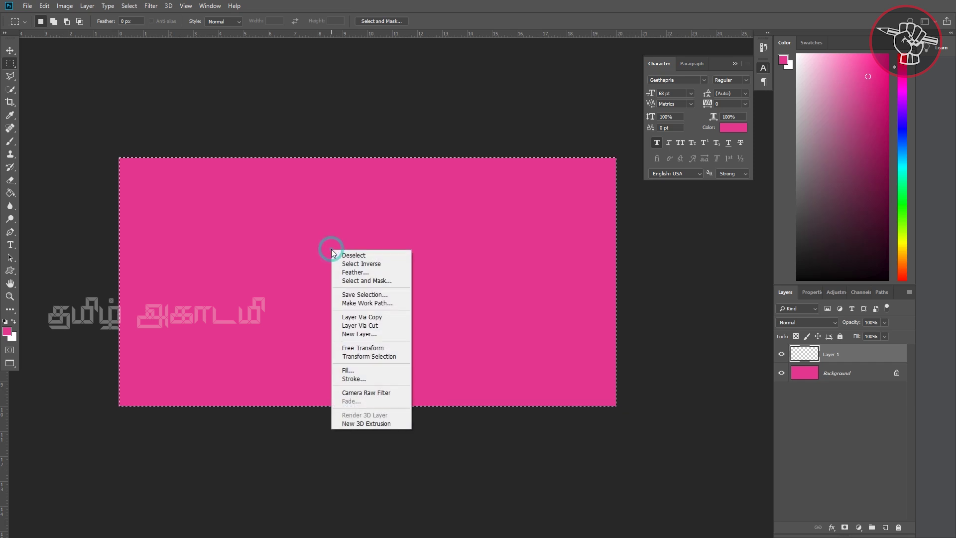
left_click(372, 380)
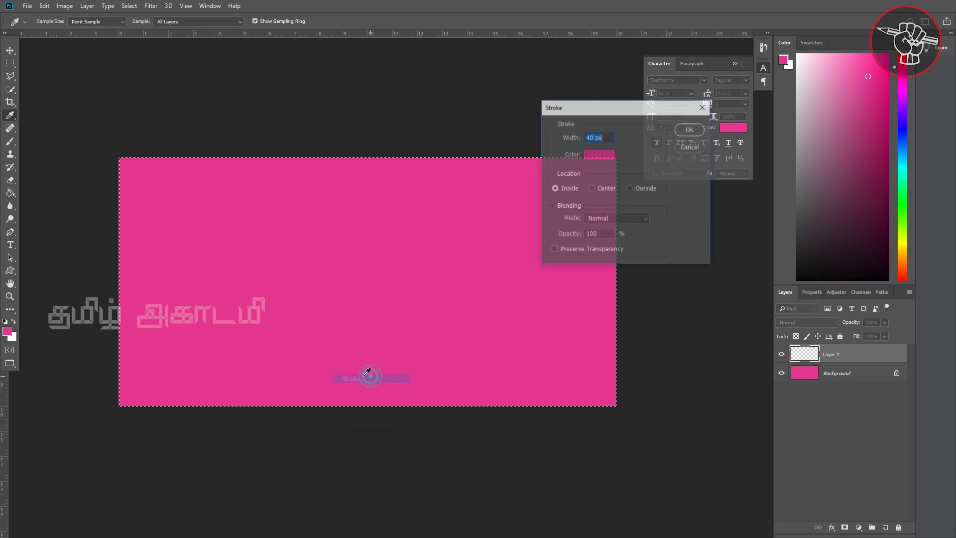
left_click(592, 137)
double_click(593, 137)
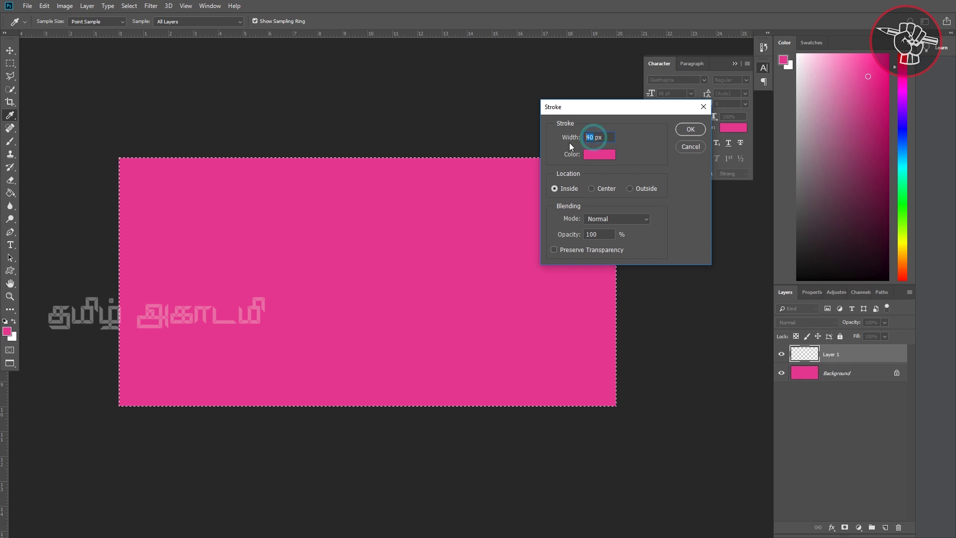
type("50")
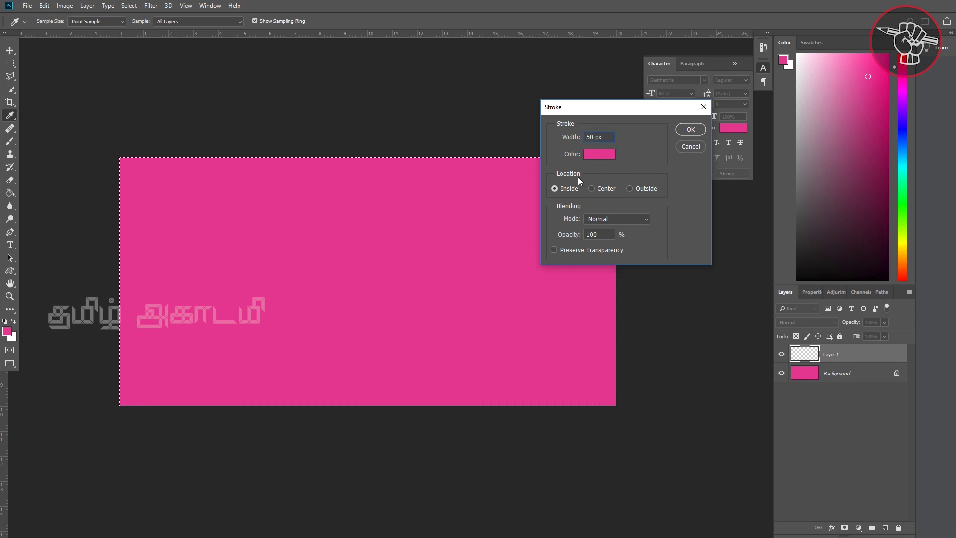
left_click(609, 154)
type("ffffff")
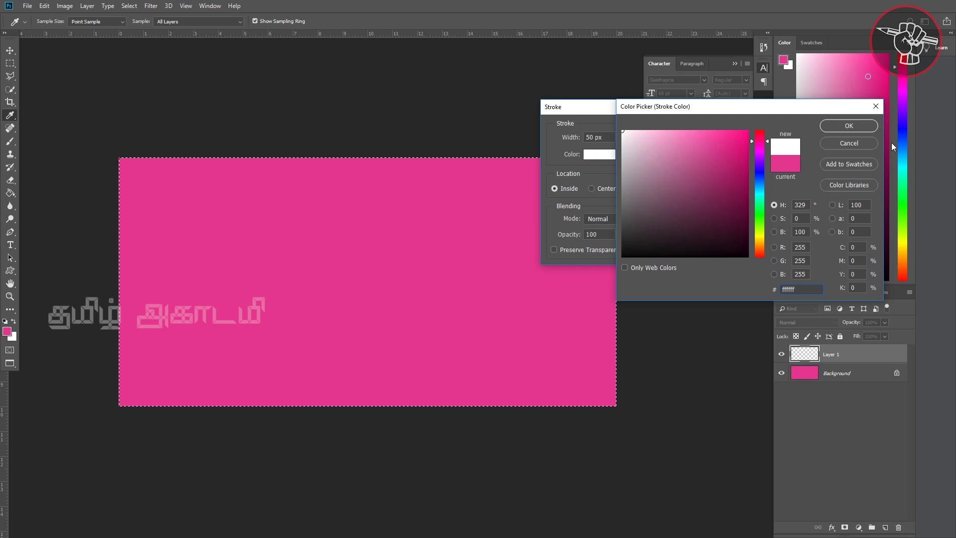
left_click(849, 126)
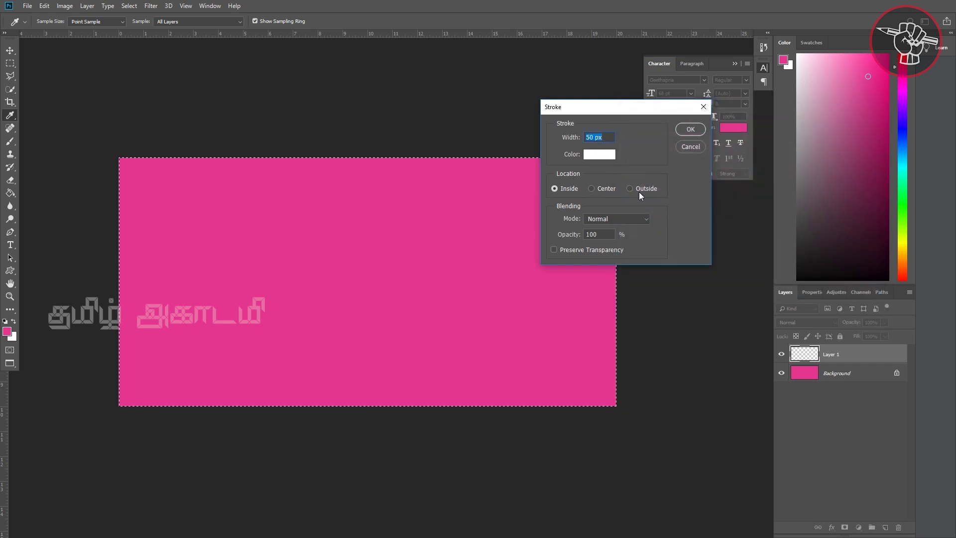
left_click(690, 129)
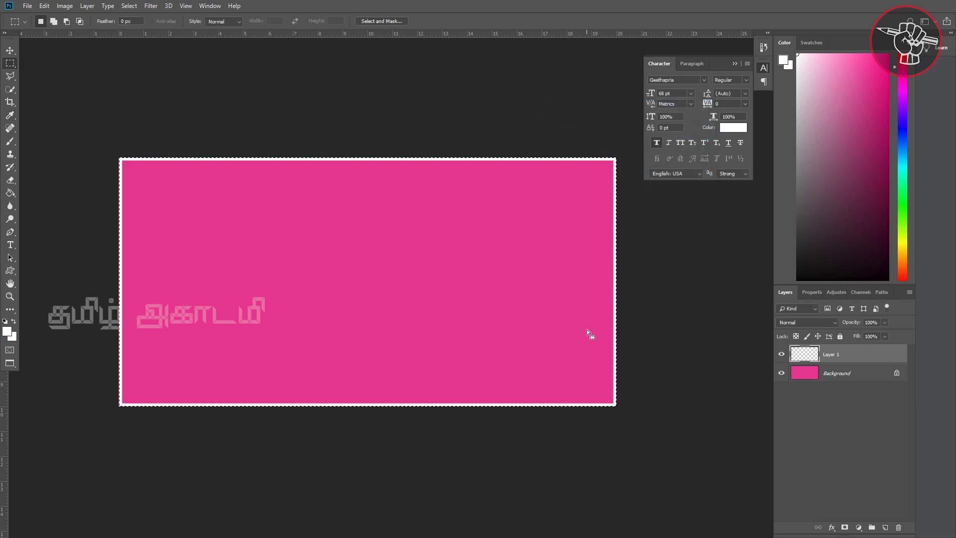
Step: Save the banner with the file name 1
key("ctrl+s")
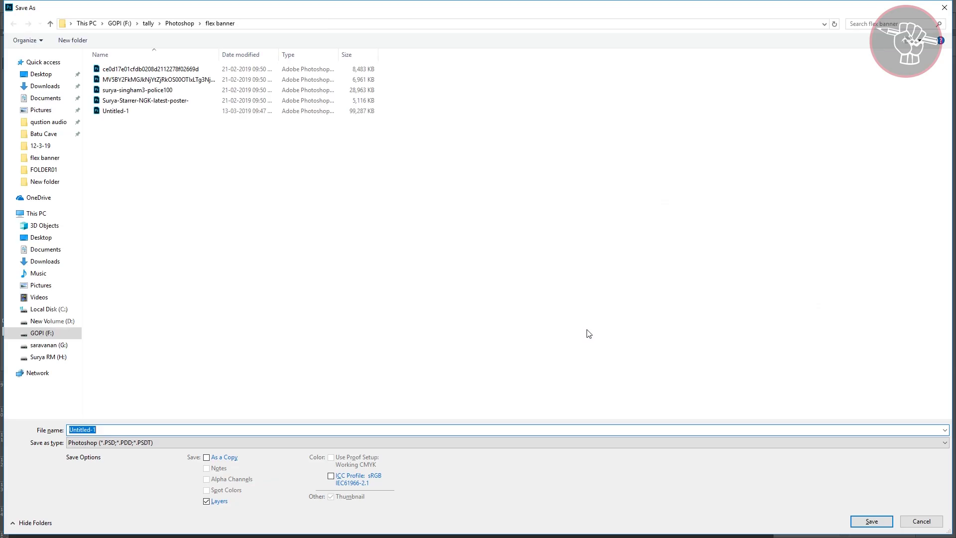
type("1")
key("Return")
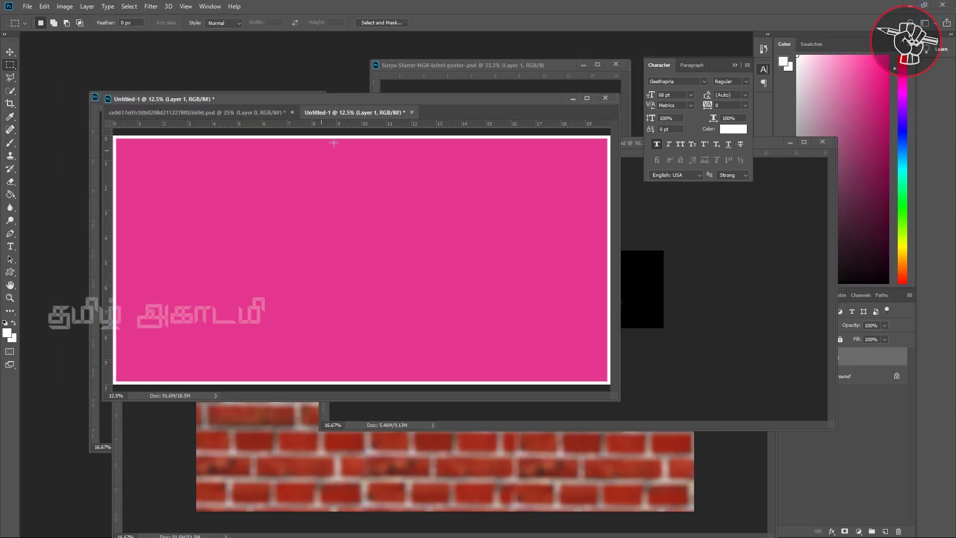
Step: Drag the suited actor photo from singham3 into the pink banner as a new layer
left_click_drag(394, 102, 398, 217)
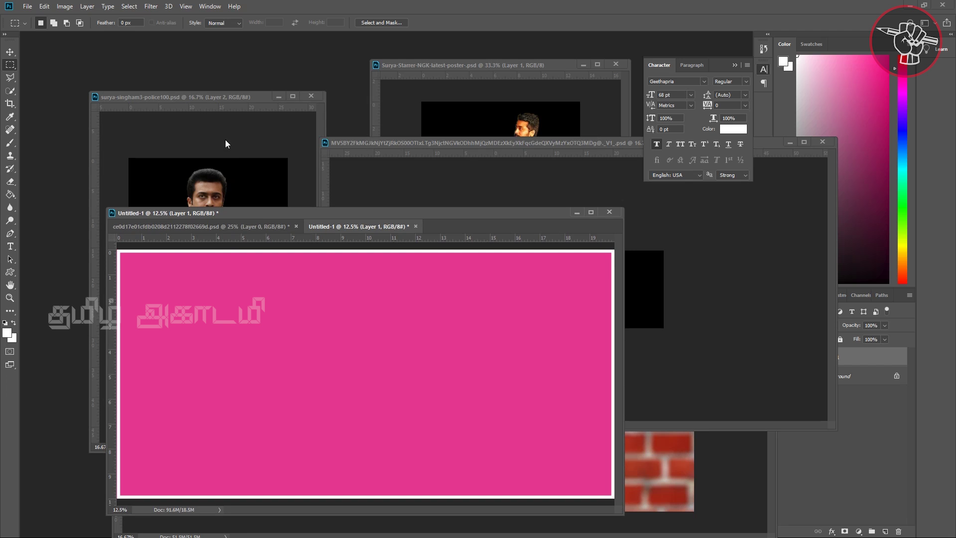
left_click(234, 98)
key("v")
left_click_drag(201, 291, 313, 323)
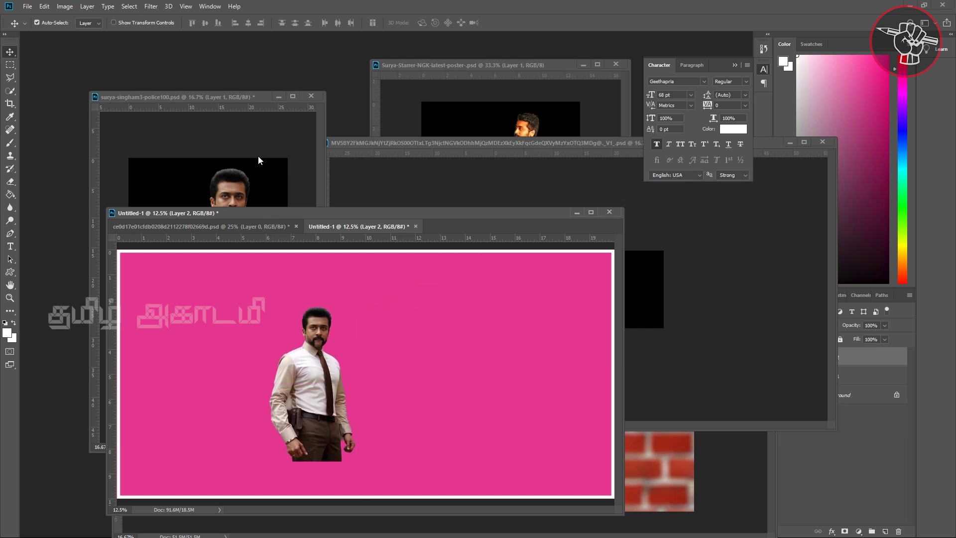
Step: Close the suited actor's source without saving and drag the walking figure onto the banner
left_click(258, 155)
left_click(311, 97)
left_click(475, 204)
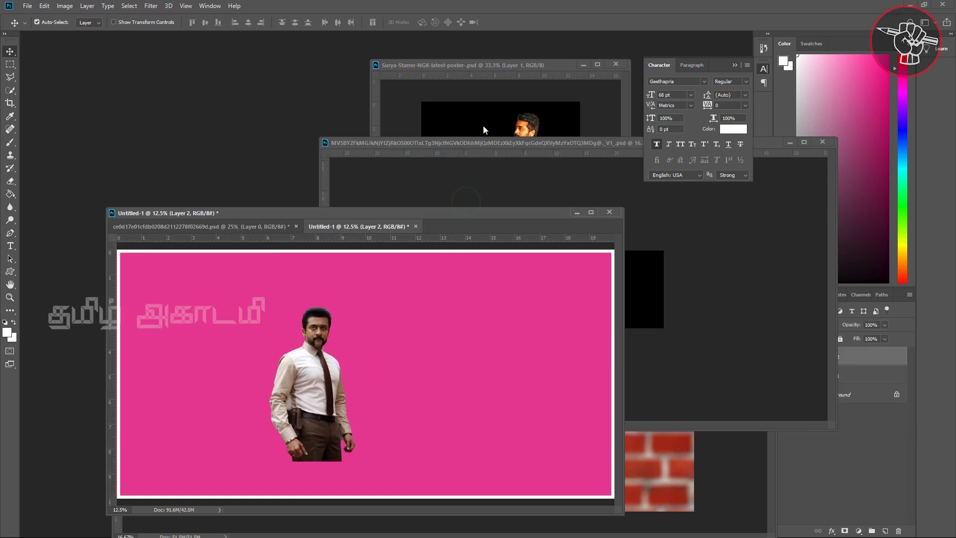
left_click(493, 112)
left_click_drag(528, 192, 456, 402)
Step: Close the NGK poster, copy the NGK logo onto the banner, and close its file unsaved
left_click(529, 170)
left_click(615, 65)
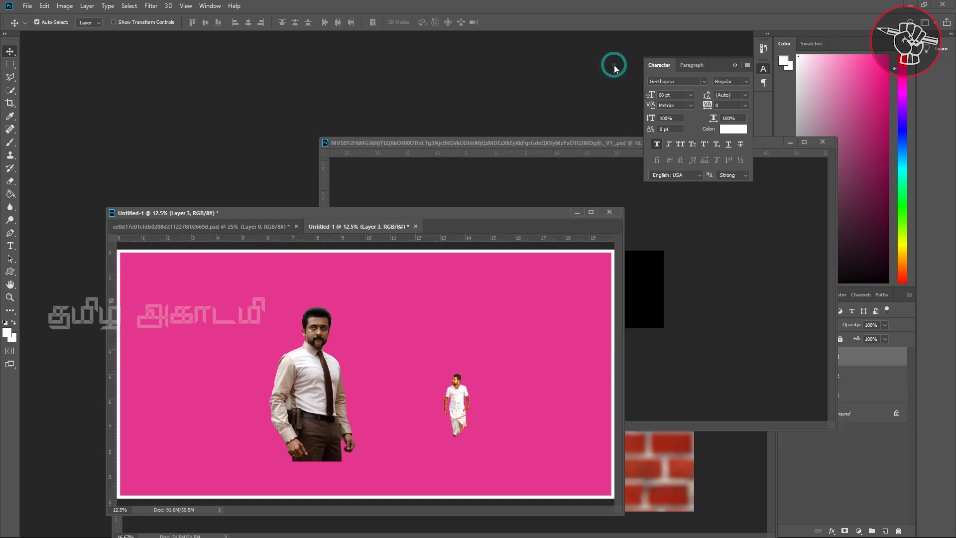
left_click(578, 164)
left_click_drag(598, 299, 363, 451)
left_click(693, 196)
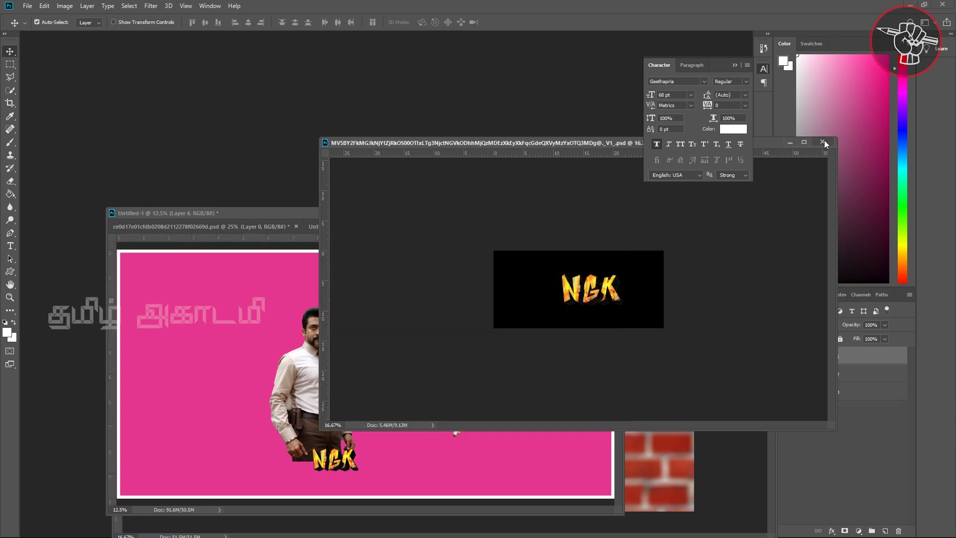
left_click(822, 141)
left_click(474, 210)
Step: Copy the brick wall image onto the banner and close its source
left_click_drag(434, 220, 337, 142)
left_click(610, 324)
left_click_drag(638, 426, 301, 205)
left_click(591, 338)
left_click(762, 225)
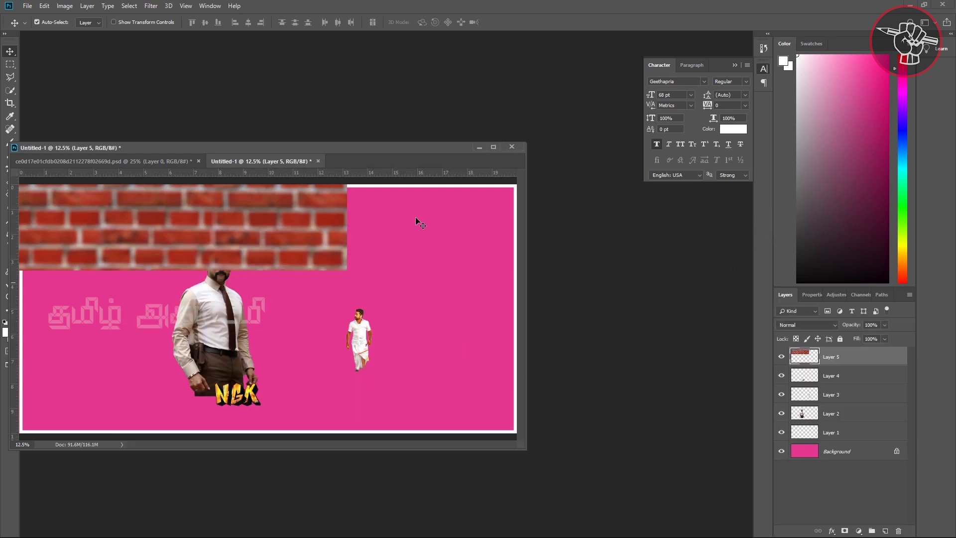
Step: Carry the bearded portrait into the banner and close its document without saving
left_click_drag(395, 148, 582, 156)
left_click(286, 170)
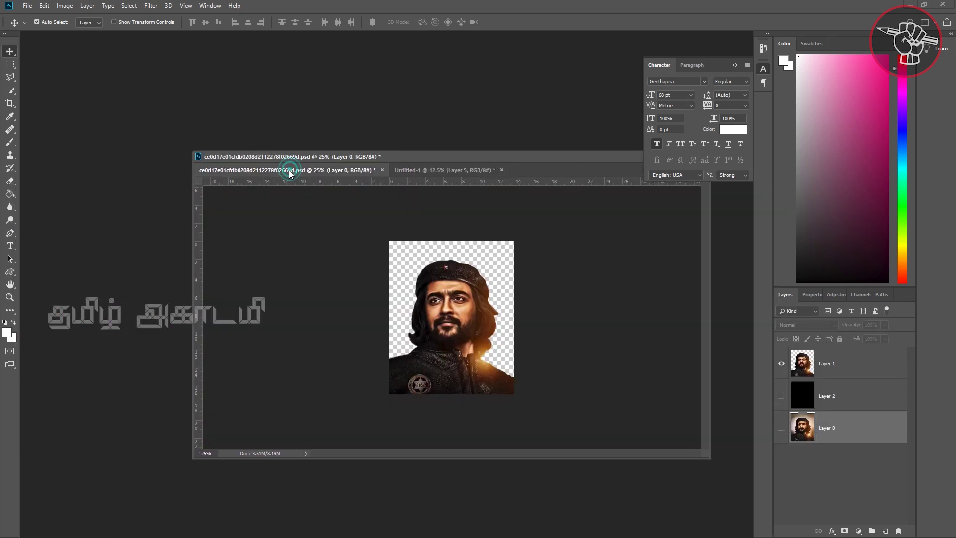
left_click_drag(466, 362, 478, 313)
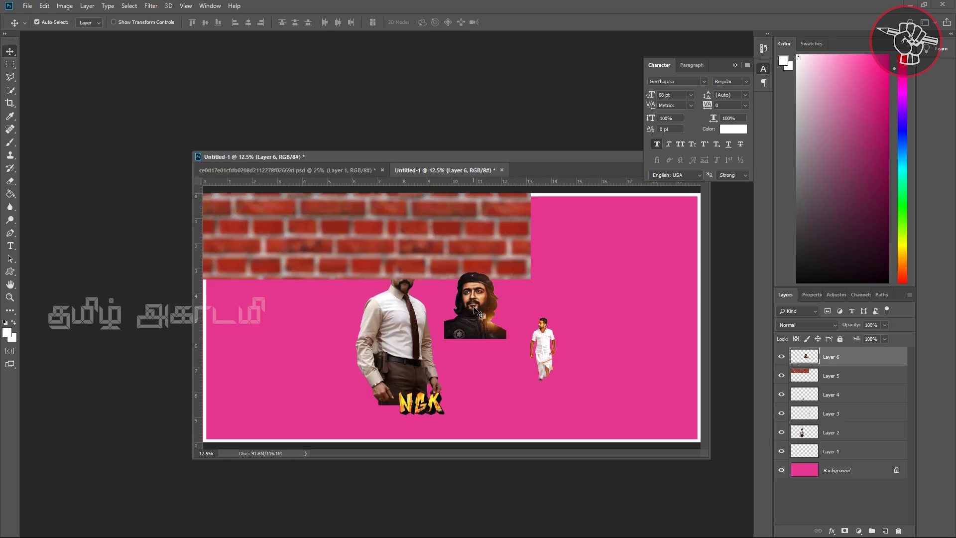
left_click(301, 170)
left_click(382, 170)
left_click(474, 209)
Step: Center the brick wall on the banner and drag its layer just above Background
key("f")
key("f")
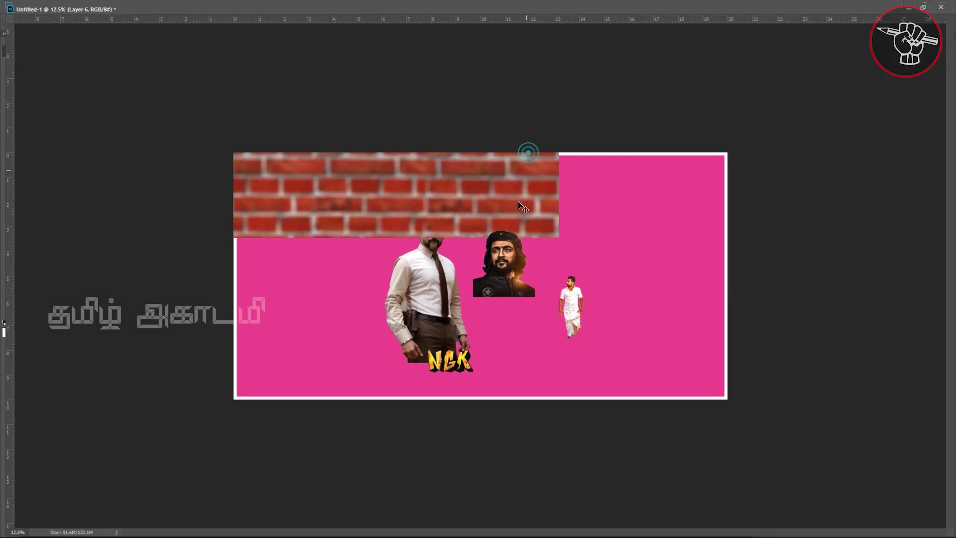
left_click(406, 213)
key("f")
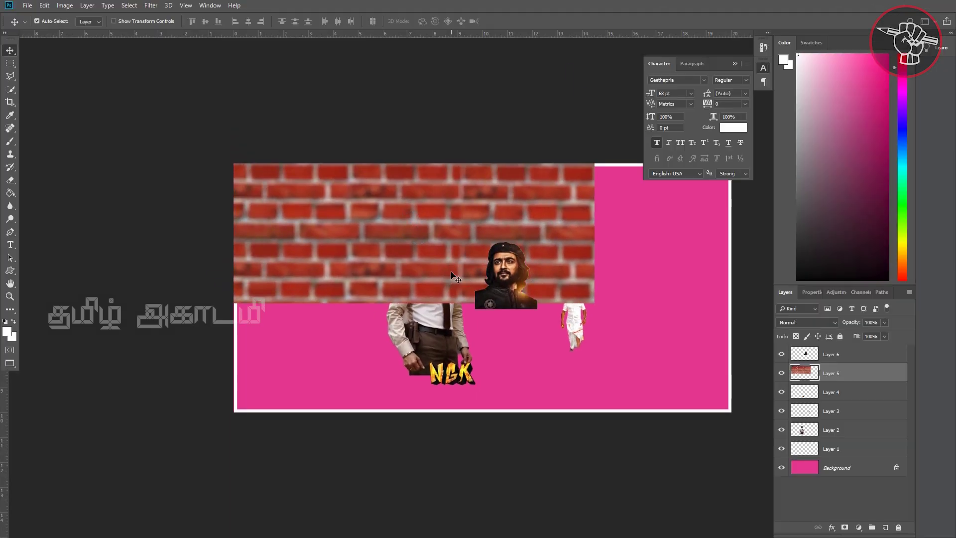
left_click_drag(490, 242, 372, 302)
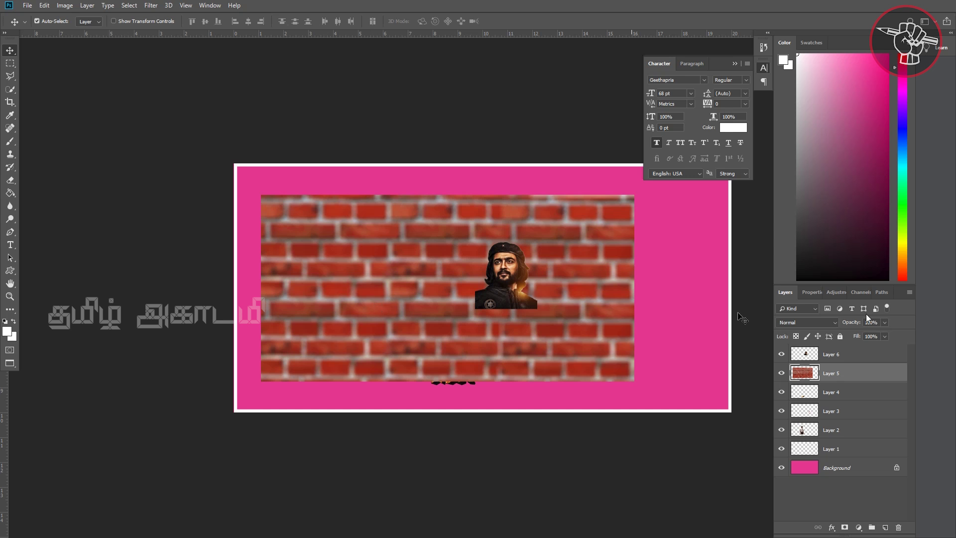
left_click_drag(846, 375, 852, 462)
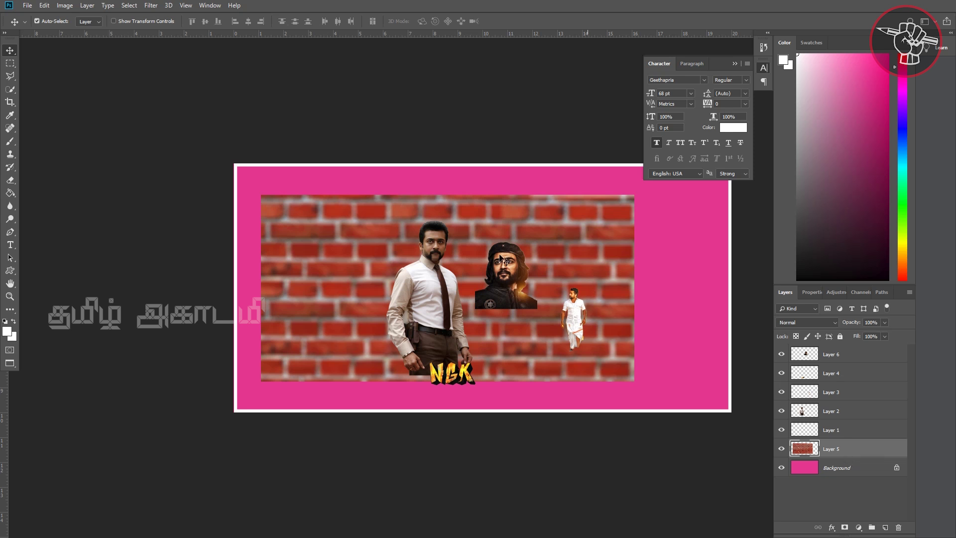
Step: Free-transform the brick wall to fill the banner inside the white border
key("ctrl+t")
left_click_drag(262, 383, 206, 409)
left_click_drag(631, 195, 752, 204)
left_click_drag(206, 149, 238, 170)
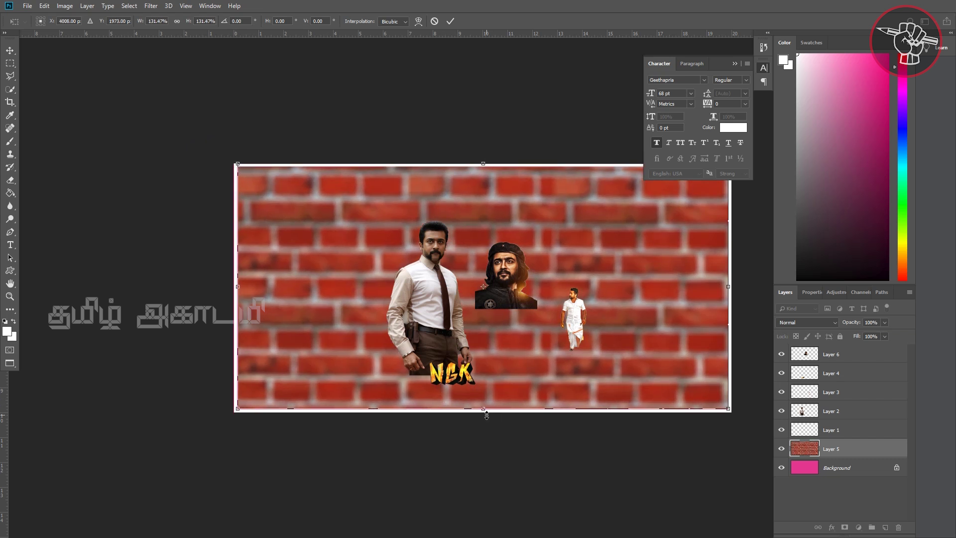
key("Return")
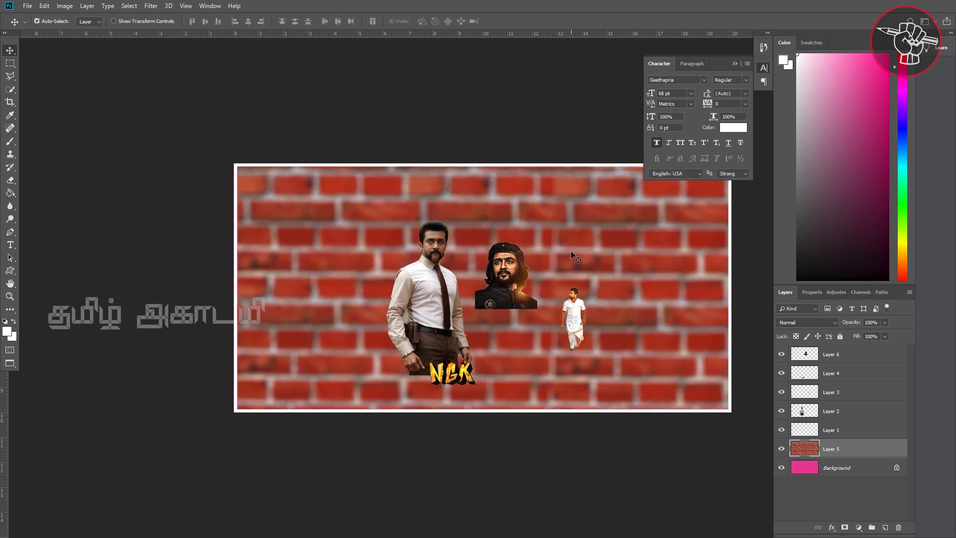
Step: Set the brick wall layer's opacity to 74%
left_click(885, 322)
left_click_drag(882, 333, 871, 334)
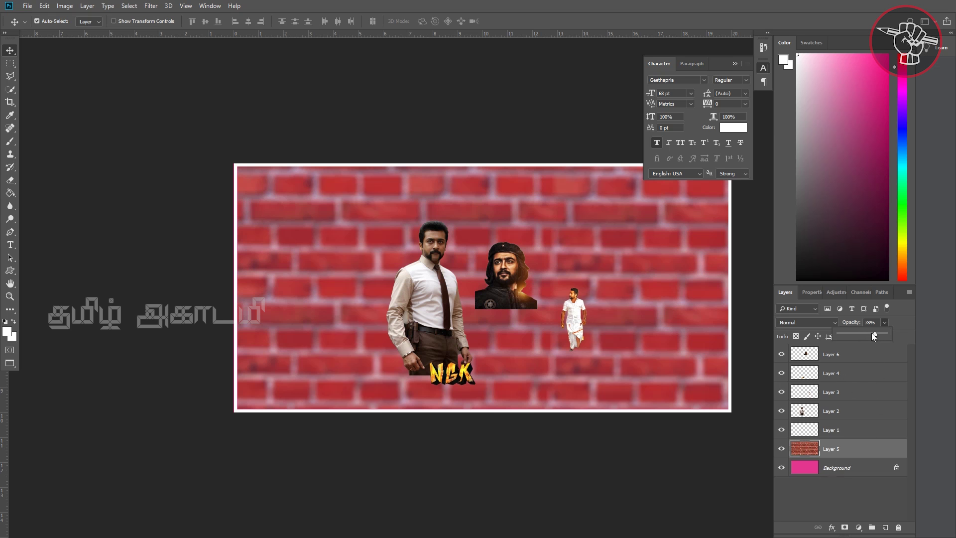
left_click_drag(876, 334, 872, 333)
left_click(866, 470)
Step: Reset the default colours and bucket-fill the Background layer black
left_click(867, 470)
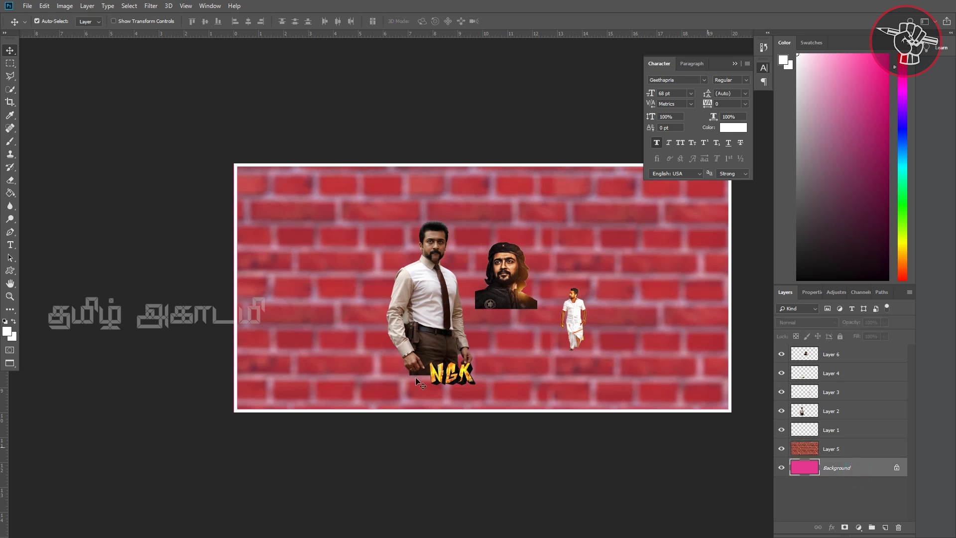
left_click(5, 322)
left_click(10, 192)
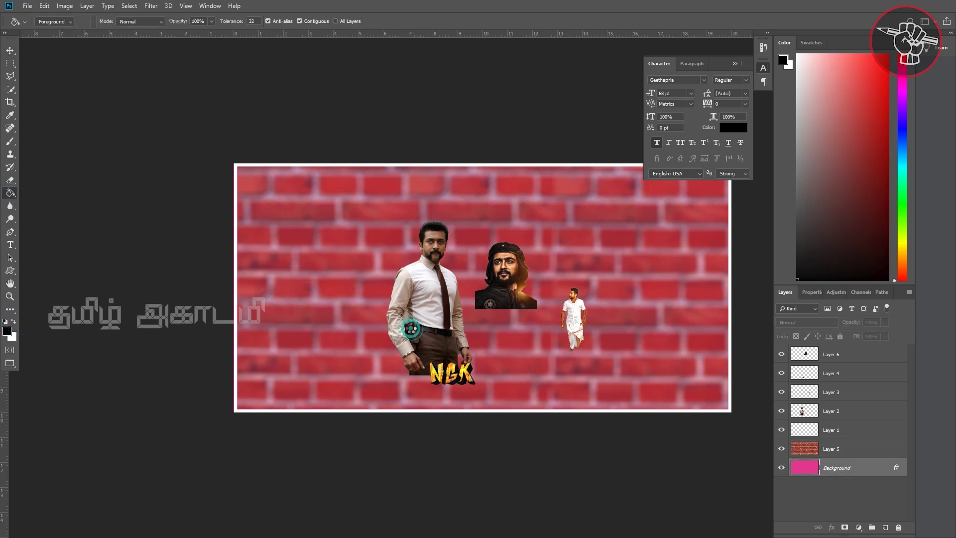
left_click(411, 328)
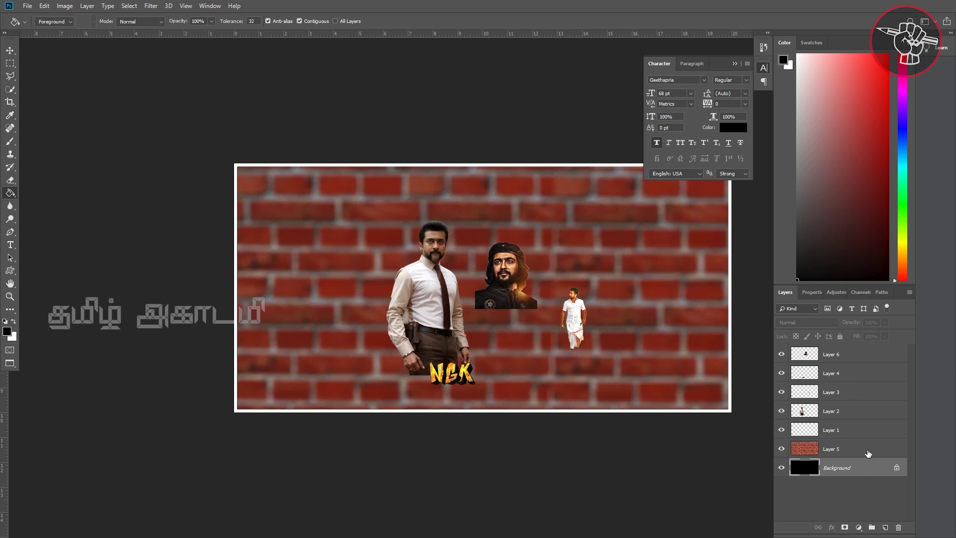
Step: Try the brick wall at 59% opacity, settle back on 74%, and collapse the Character panel
left_click(867, 452)
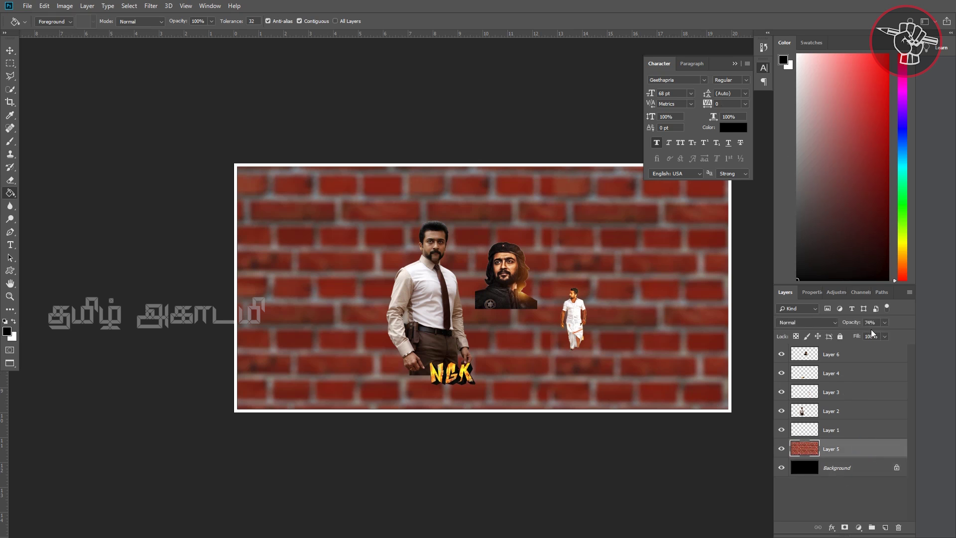
left_click(885, 322)
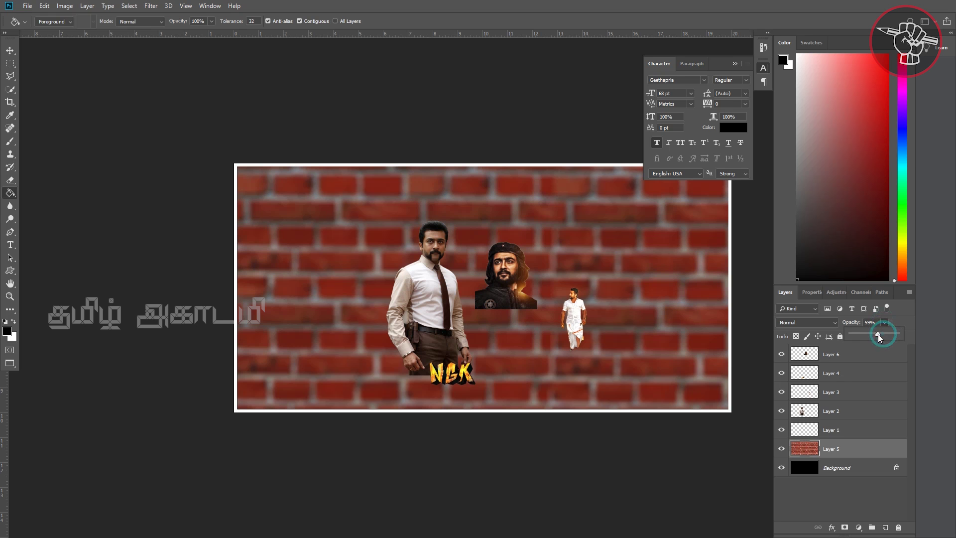
left_click_drag(886, 333, 878, 338)
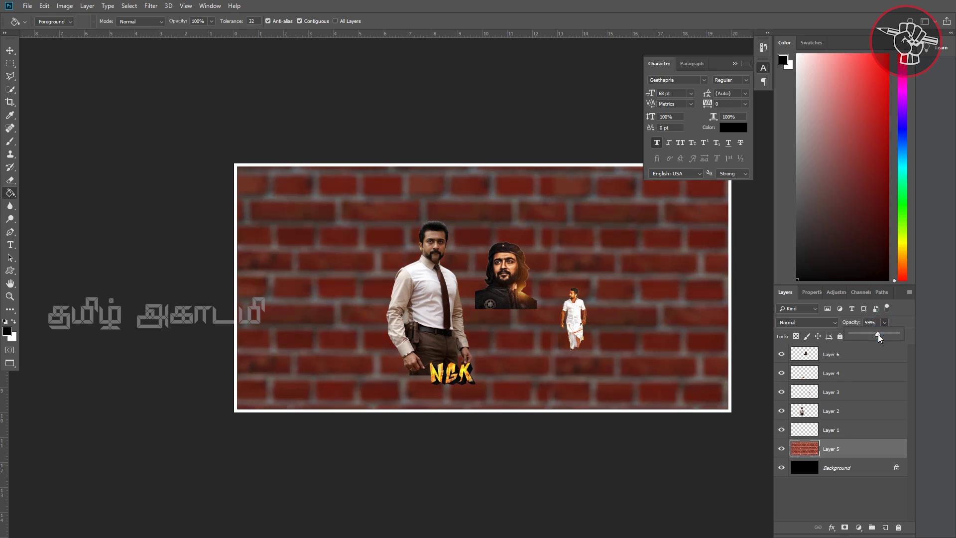
left_click_drag(878, 338, 886, 336)
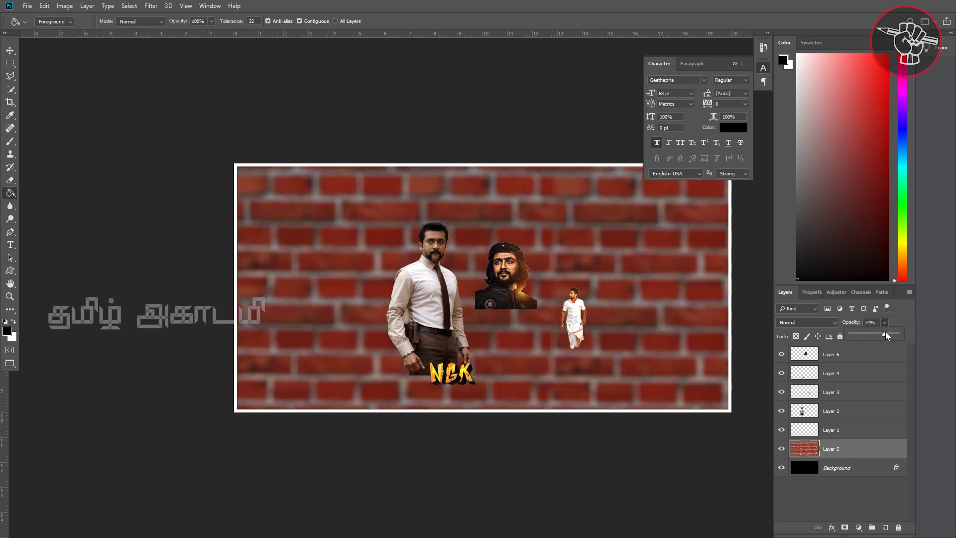
left_click(739, 63)
left_click(10, 51)
Step: Move the suited actor left across the wall and enlarge it
left_click_drag(427, 325, 288, 317)
key("ctrl+t")
left_click_drag(330, 366, 402, 493)
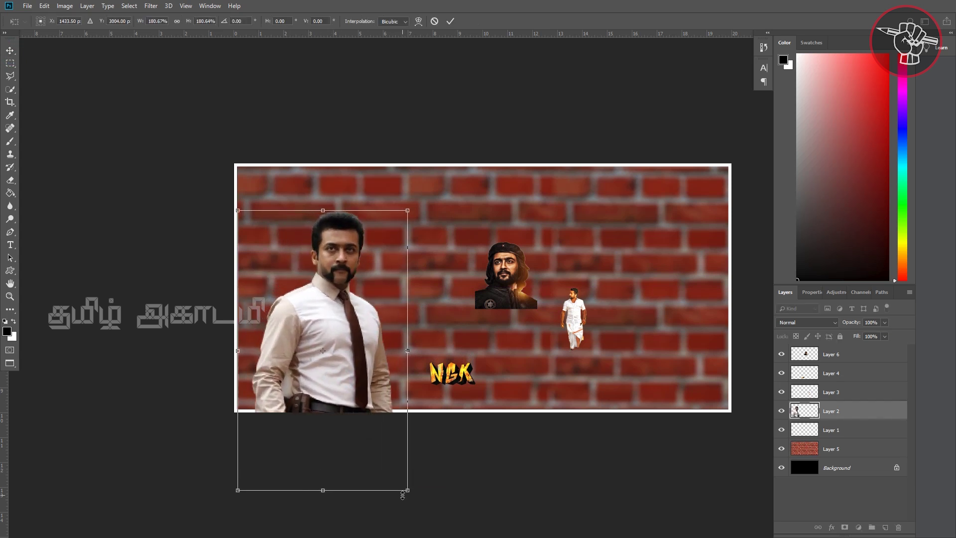
key("Return")
left_click_drag(331, 326, 327, 324)
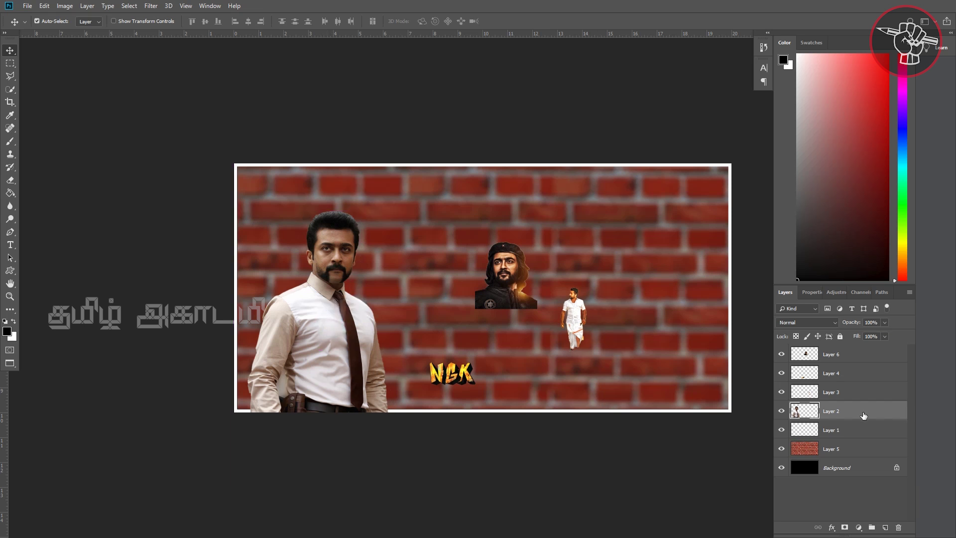
Step: Raise Layer 1 two places in the stack and nudge the small walking figure down-right
left_click(840, 436)
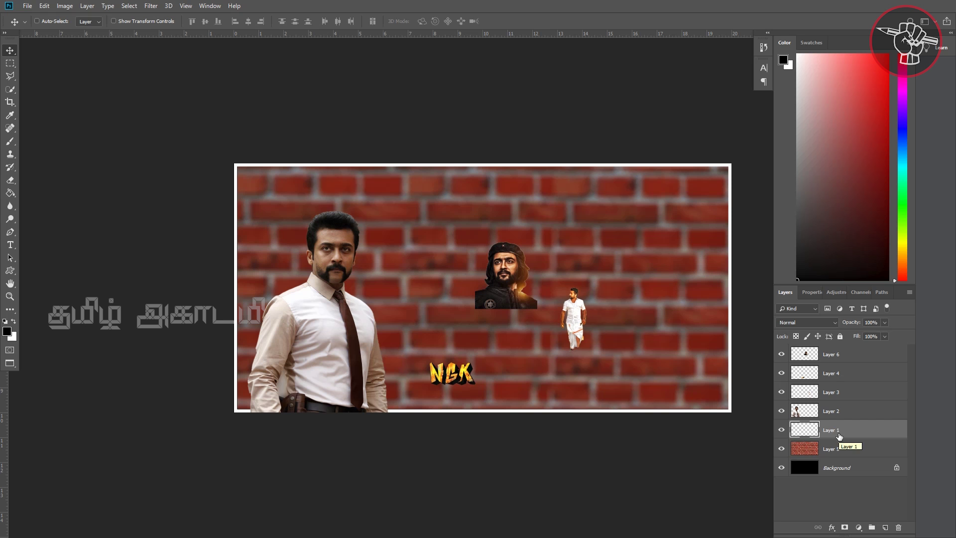
key("ctrl+bracketright")
key("ctrl+bracketright")
key("ctrl+bracketright")
key("ctrl+bracketright")
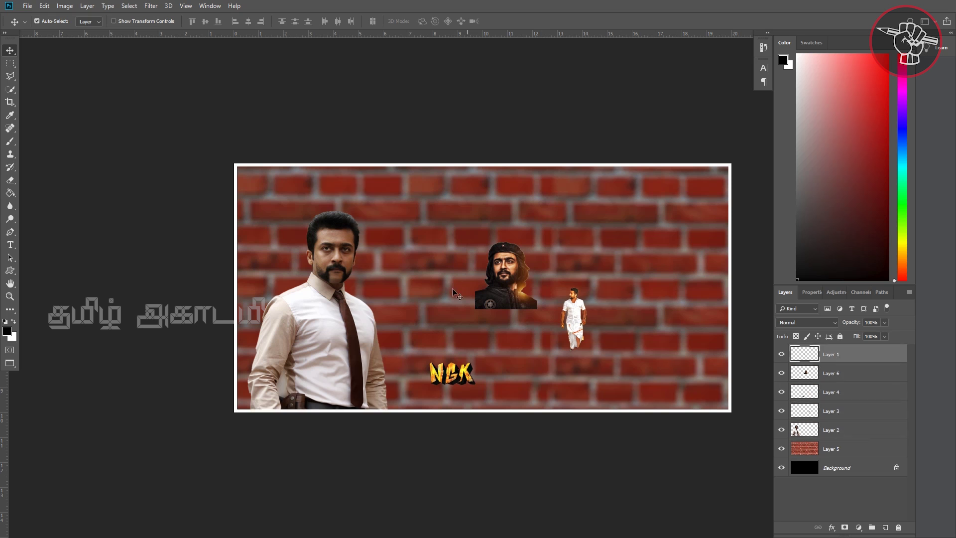
left_click(573, 320)
left_click_drag(574, 320, 586, 331)
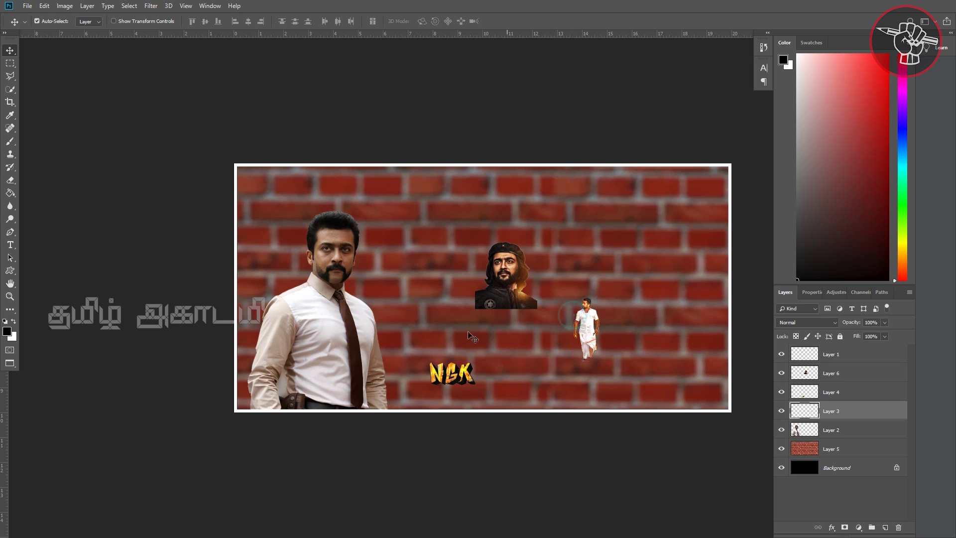
Step: Scale the left tie-wearing portrait to about 198% with a 3.8° clockwise tilt
left_click(354, 340)
key("ctrl+t")
left_click_drag(404, 218, 413, 202)
left_click_drag(233, 492, 75, 420)
scroll(486, 397, "up", 3)
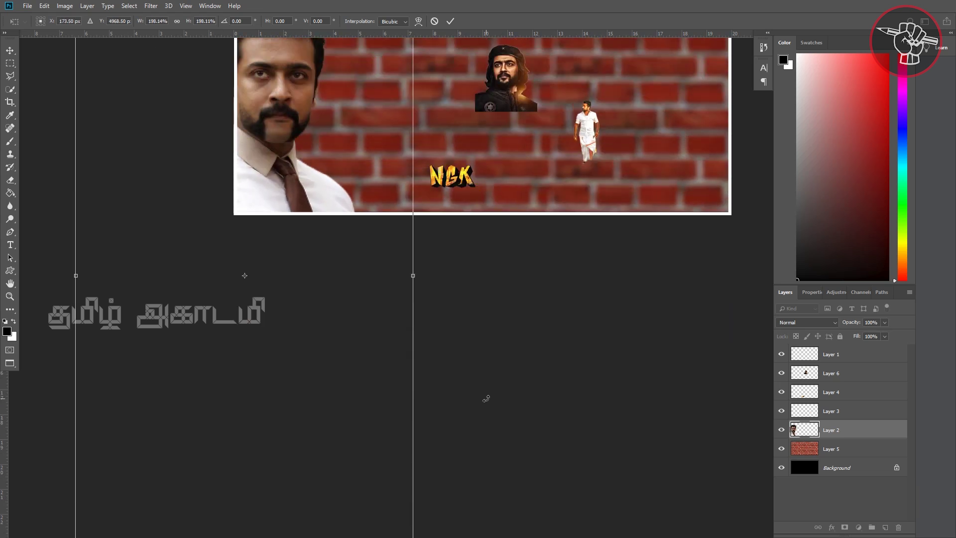
scroll(486, 398, "up", 2)
left_click_drag(277, 135, 354, 133)
scroll(460, 320, "up", 2)
scroll(459, 320, "up", 2)
left_click_drag(342, 290, 352, 270)
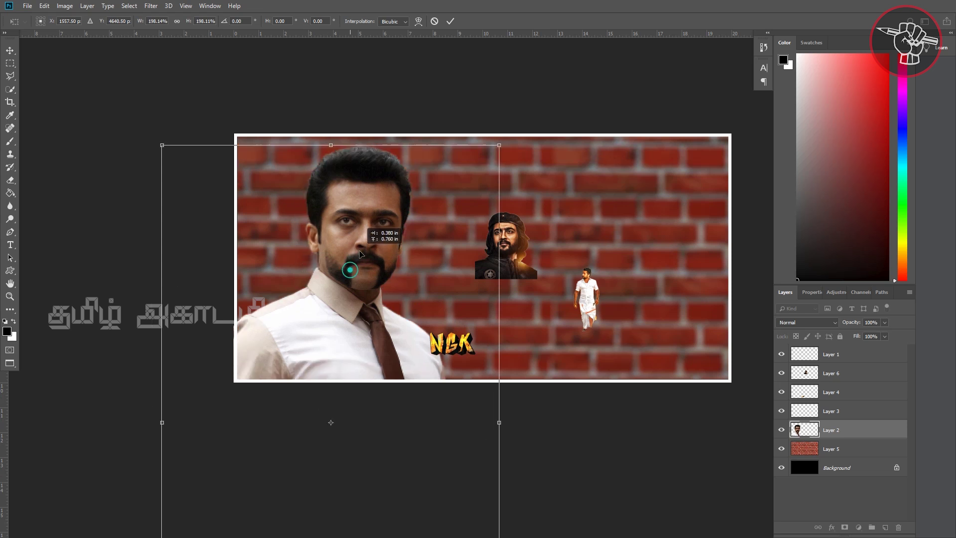
left_click_drag(540, 138, 538, 168)
key("Return")
Step: Start enlarging the small walking figure to about 391%
left_click(589, 304)
key("ctrl+t")
left_click_drag(600, 331, 675, 517)
Step: Enlarge the white-shirted walking figure, then rescale it to about 137%, lower on the right
left_click_drag(571, 267, 506, 107)
key("Return")
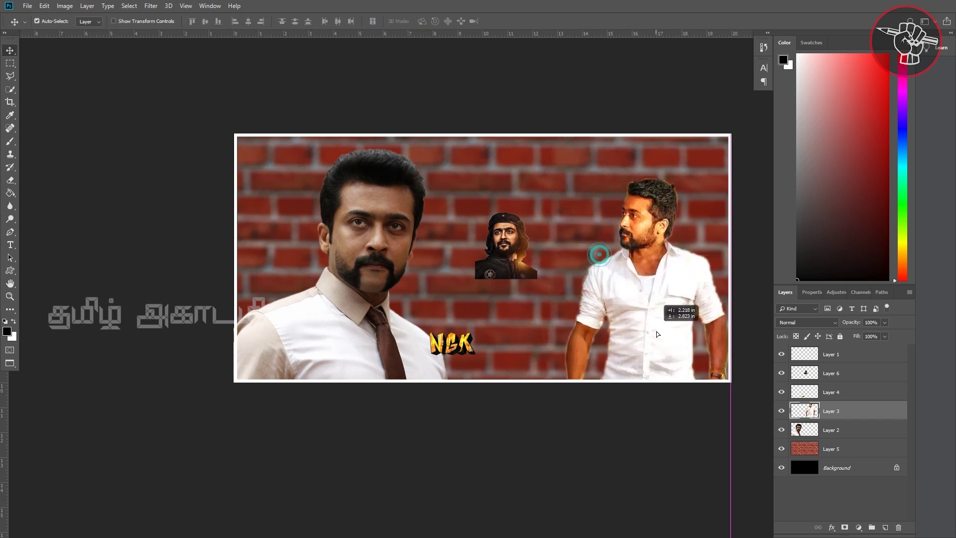
left_click_drag(659, 327, 661, 341)
key("ctrl+t")
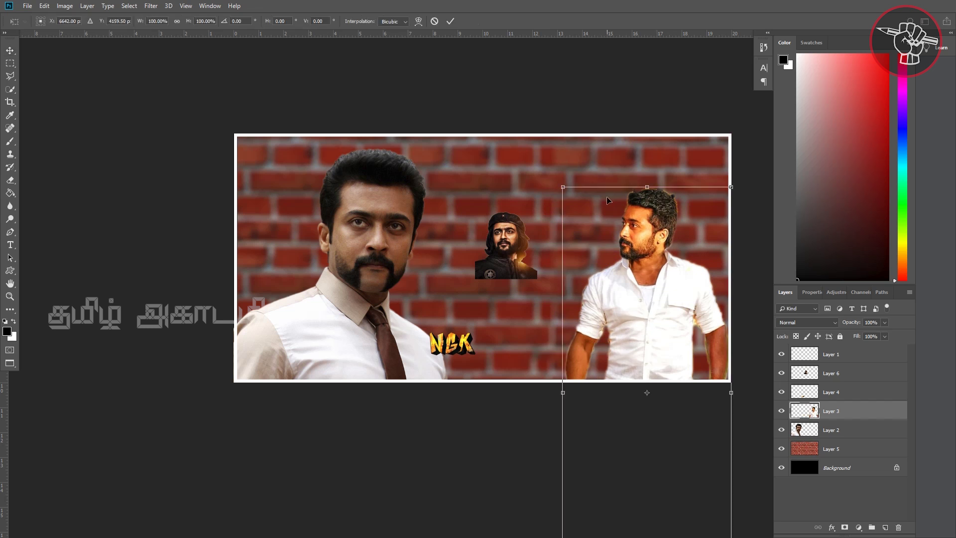
left_click_drag(563, 188, 520, 82)
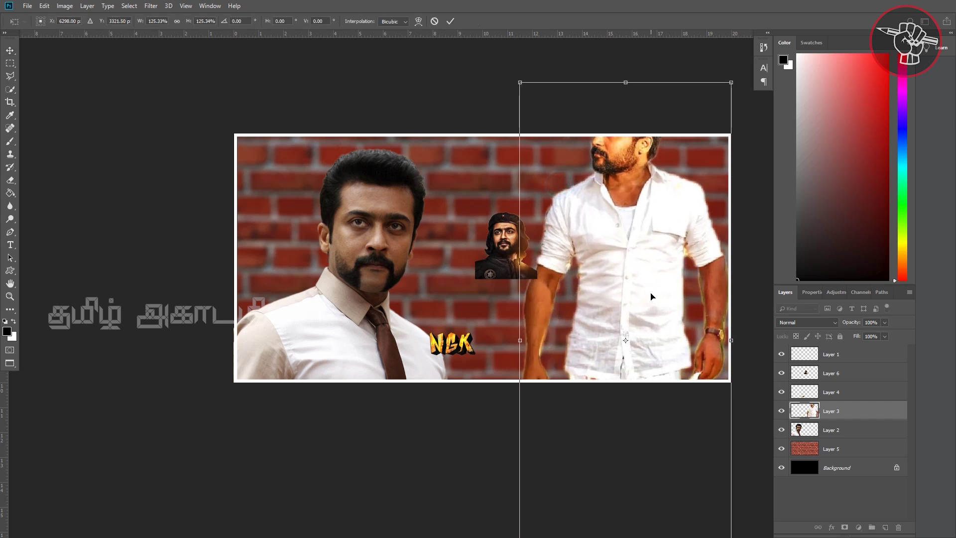
left_click_drag(651, 297, 668, 411)
left_click_drag(537, 196, 481, 155)
left_click_drag(699, 279, 677, 314)
key("Return")
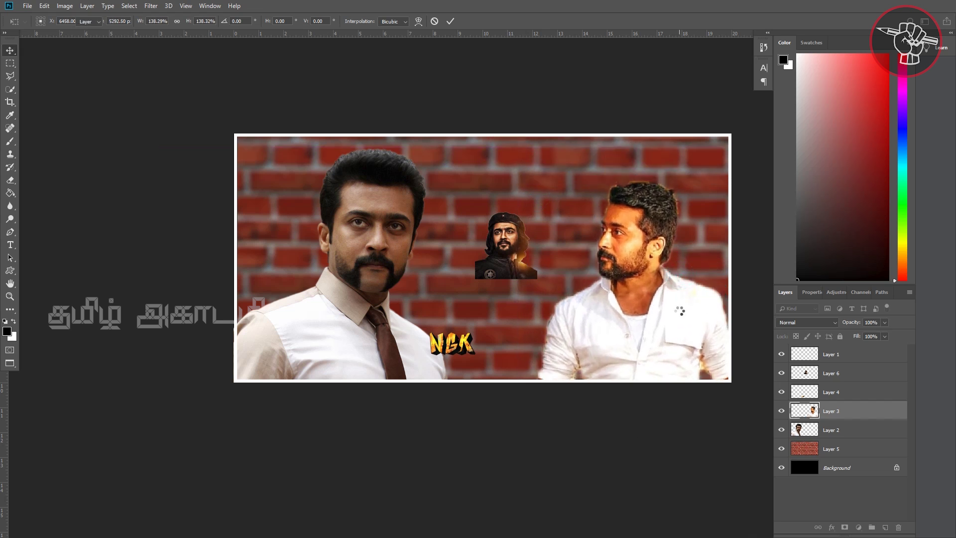
Step: Nudge the left portrait left and enlarge the beret portrait to about 298%, centred between the figures
left_click(372, 297)
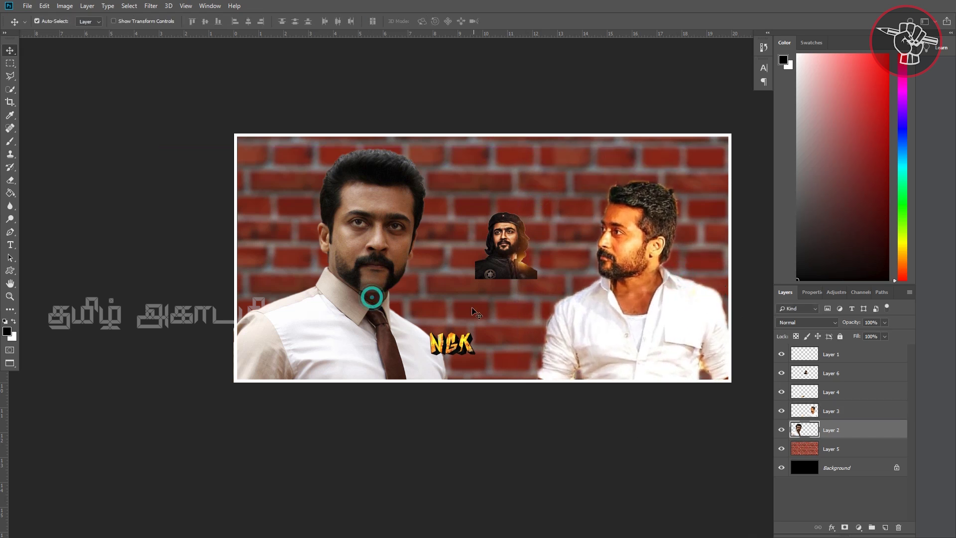
left_click_drag(387, 245, 376, 249)
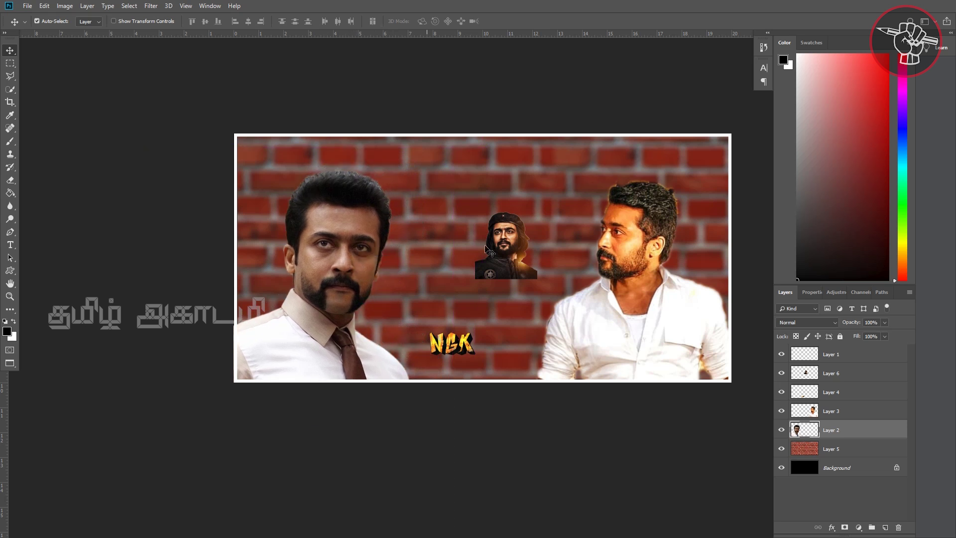
left_click_drag(518, 248, 487, 239)
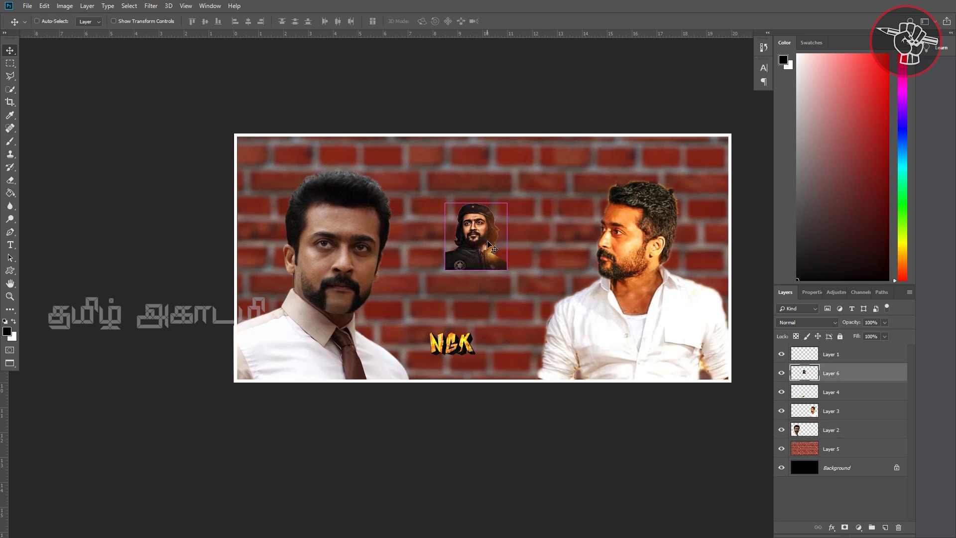
key("ctrl+t")
left_click_drag(507, 269, 576, 345)
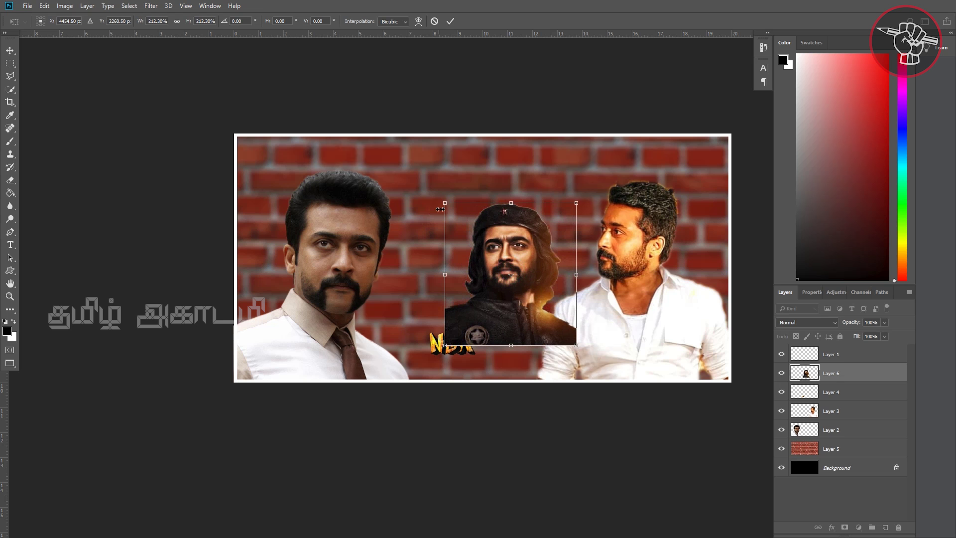
left_click_drag(445, 203, 392, 144)
left_click_drag(483, 291, 481, 288)
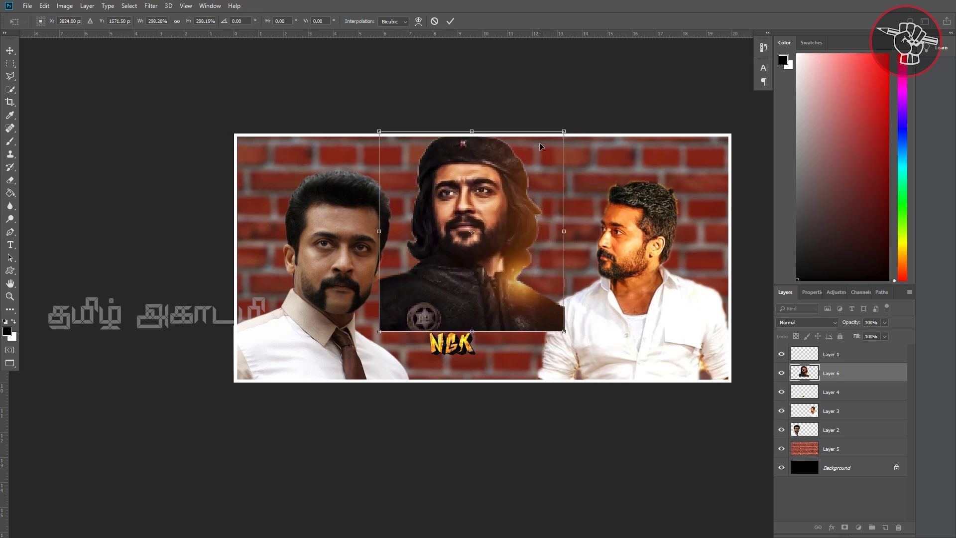
left_click_drag(563, 132, 547, 149)
left_click_drag(460, 267, 489, 284)
key("Return")
Step: Fade the right figure to about 61% opacity and shift the centre portrait slightly left
left_click(695, 318)
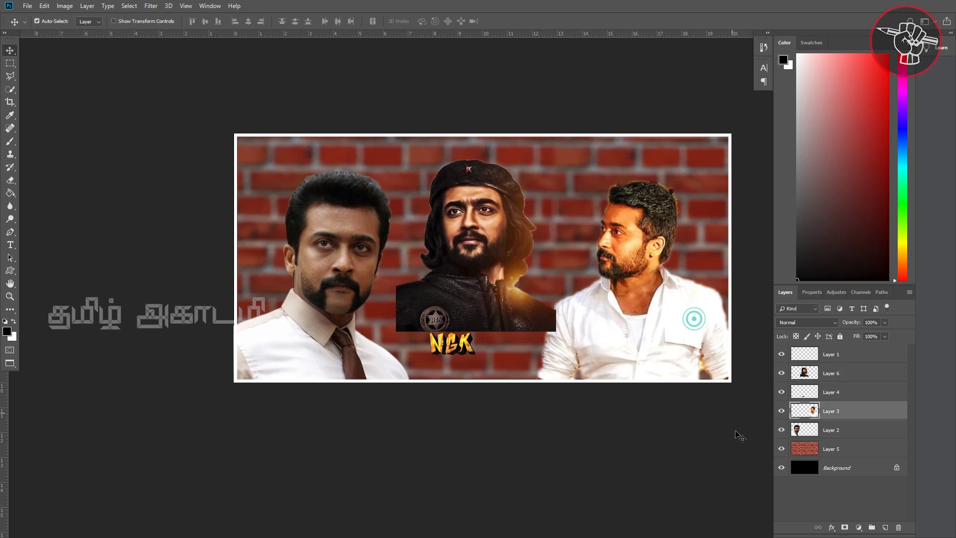
left_click(885, 323)
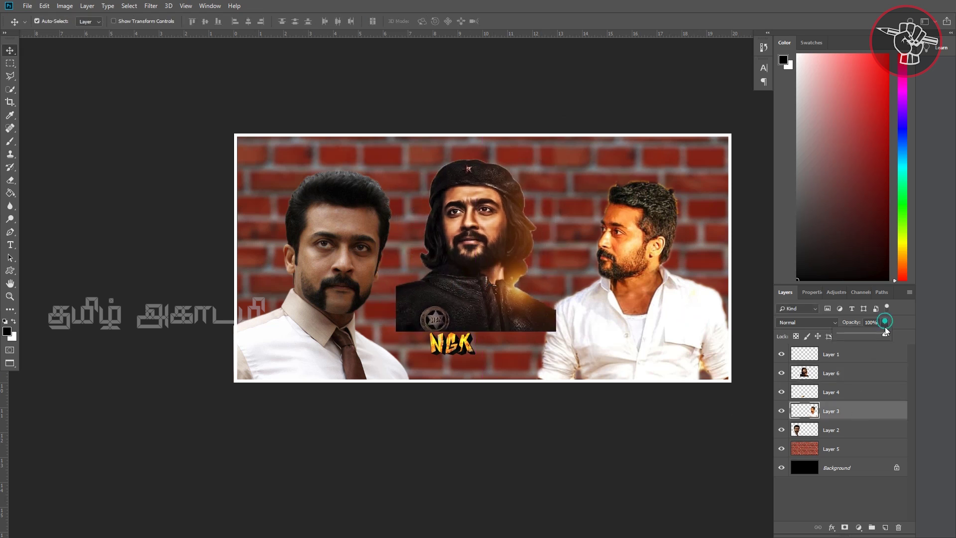
left_click_drag(887, 333, 870, 337)
left_click(318, 310)
left_click(885, 323)
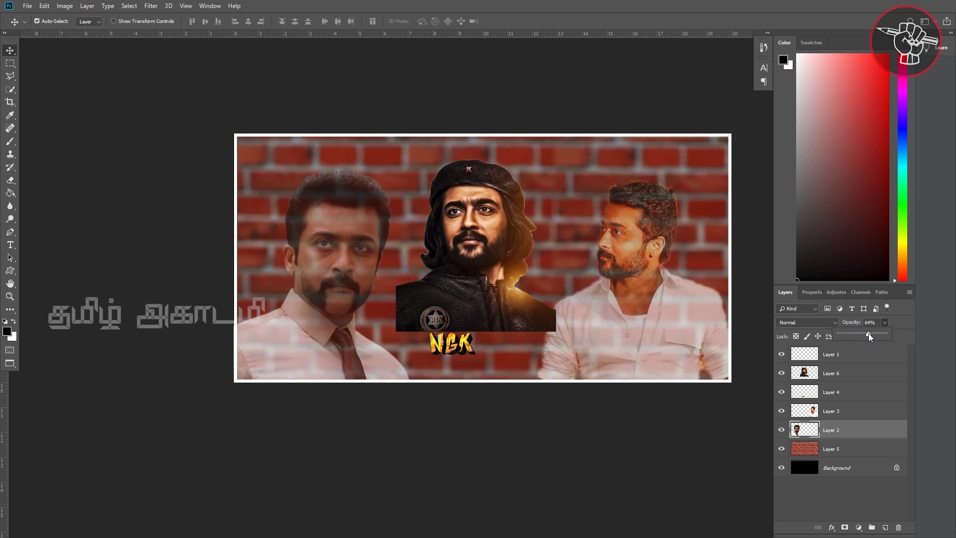
left_click_drag(492, 284, 476, 284)
Step: Enlarge the NGK logo to about triple size and place it in front of the centre portrait
left_click(454, 355)
key("ctrl+t")
left_click_drag(477, 358, 567, 401)
left_click_drag(429, 331, 365, 294)
key("Return")
left_click_drag(855, 392, 855, 373)
left_click_drag(476, 353, 482, 353)
Step: Reposition the centre portrait and shrink the left portrait to about 96%, moving it up
left_click_drag(466, 222, 473, 235)
left_click_drag(364, 240, 343, 245)
key("ctrl+t")
left_click_drag(430, 172, 418, 192)
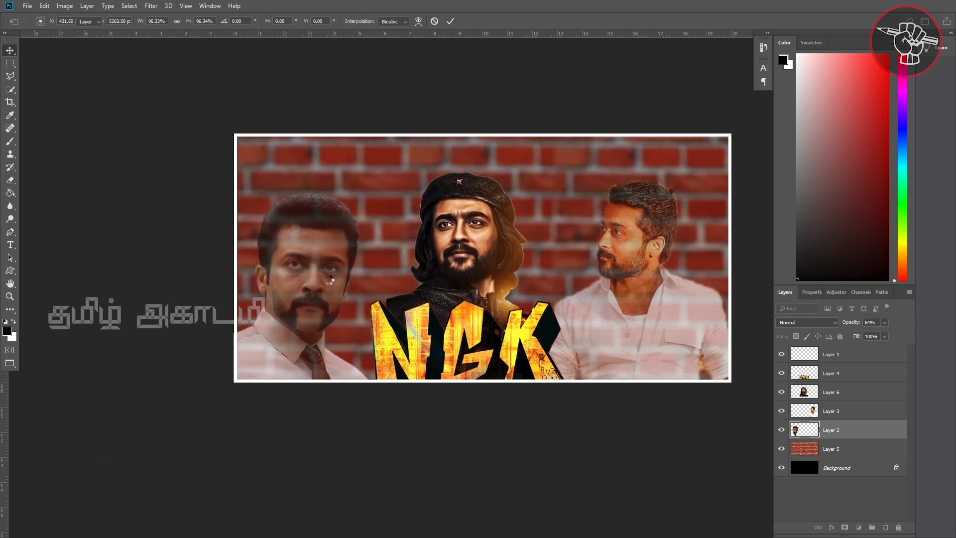
key("Return")
left_click_drag(317, 278, 318, 245)
Step: Fade the left and right portraits to 53% opacity and lower the brick wall to 24%
left_click(611, 265)
left_click(316, 256)
left_click(885, 322)
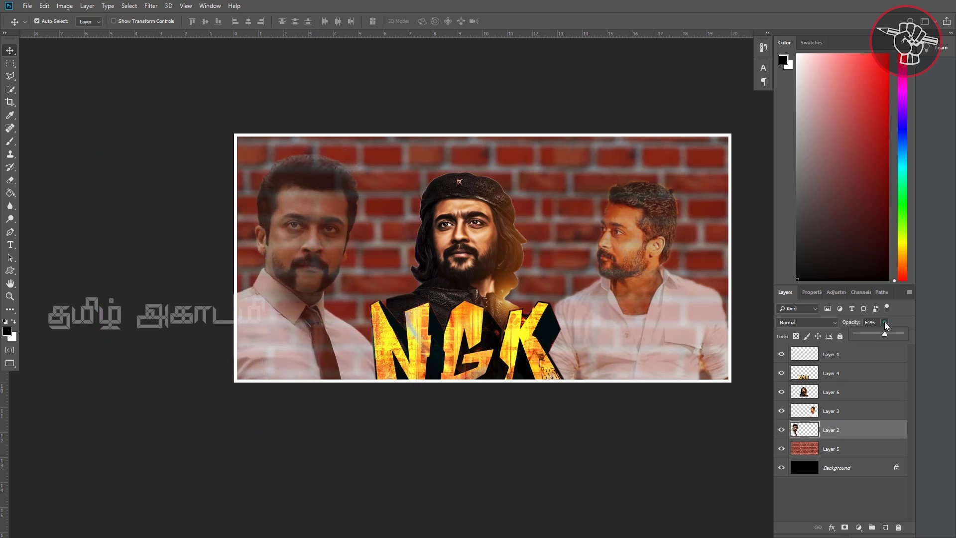
left_click_drag(886, 333, 880, 337)
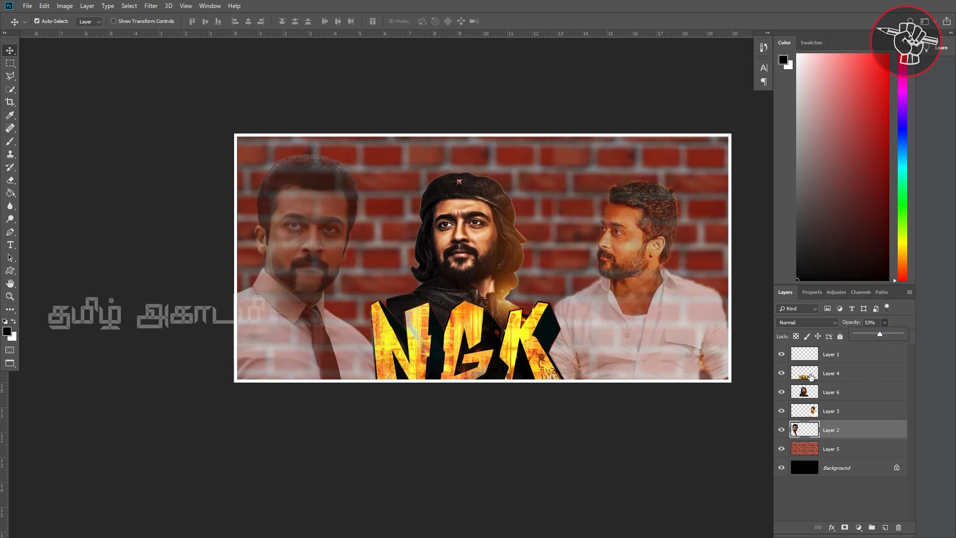
left_click(637, 352)
left_click(884, 322)
left_click_drag(885, 333, 864, 337)
left_click(873, 451)
left_click(885, 322)
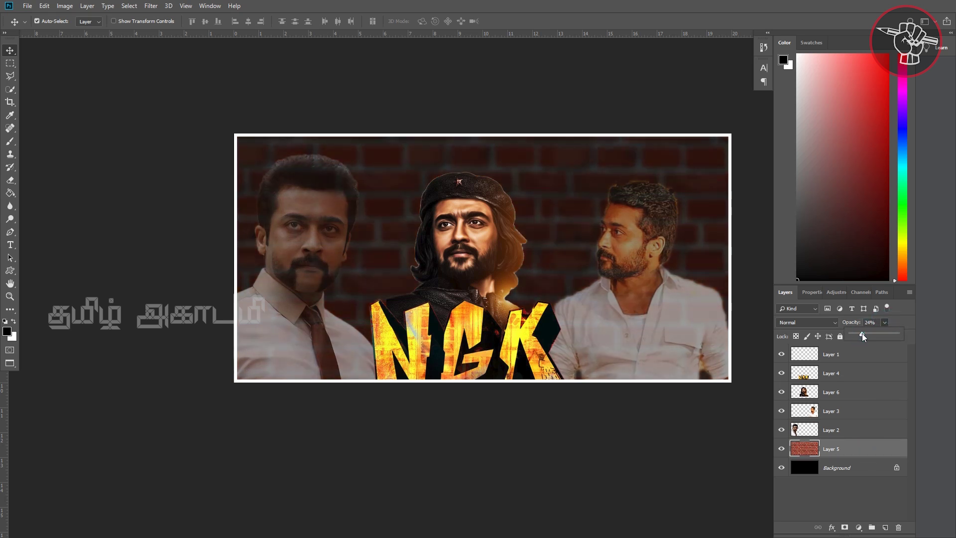
Step: Enlarge the centre beret portrait to about 114%
left_click(316, 249)
left_click(679, 279)
mouse_move(471, 253)
left_mouse_down()
mouse_move(483, 247)
mouse_move(478, 254)
left_mouse_up()
key("ctrl+t")
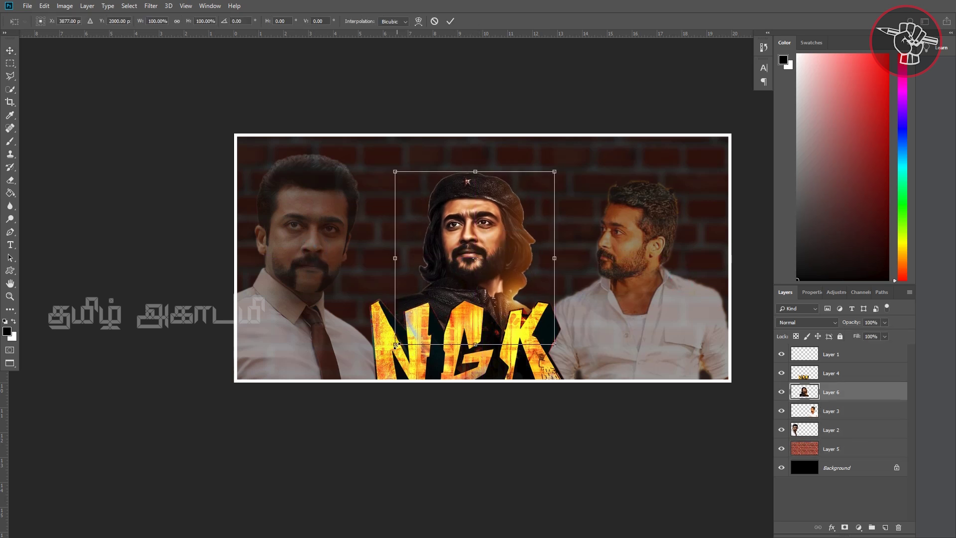
left_click_drag(395, 344, 373, 368)
left_click_drag(555, 172, 567, 152)
key("Return")
Step: Scale the NGK logo to about 119%, raise it over the portrait, and adjust the portrait's position
left_click(478, 333)
left_click_drag(477, 333, 494, 323)
key("ctrl+t")
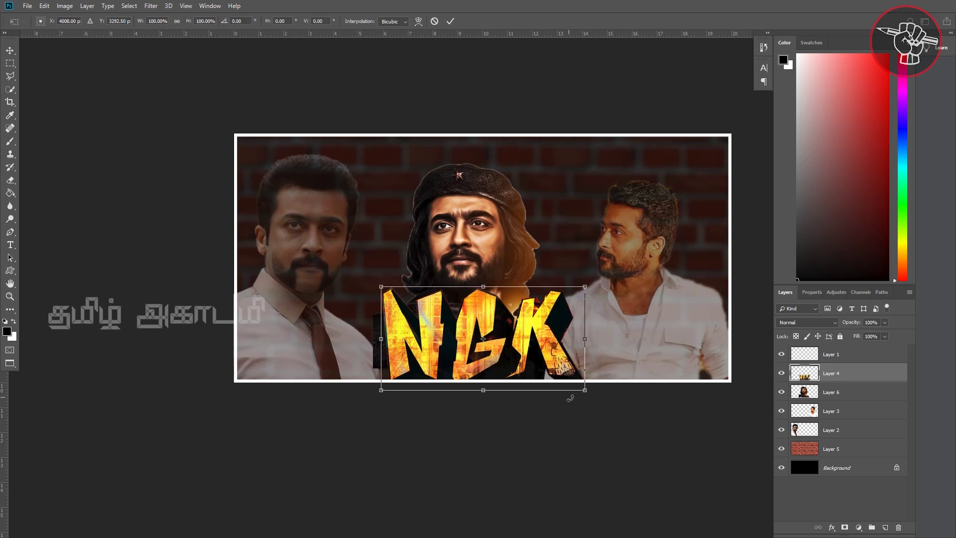
left_click_drag(586, 391, 625, 411)
key("Return")
left_click_drag(538, 340, 518, 323)
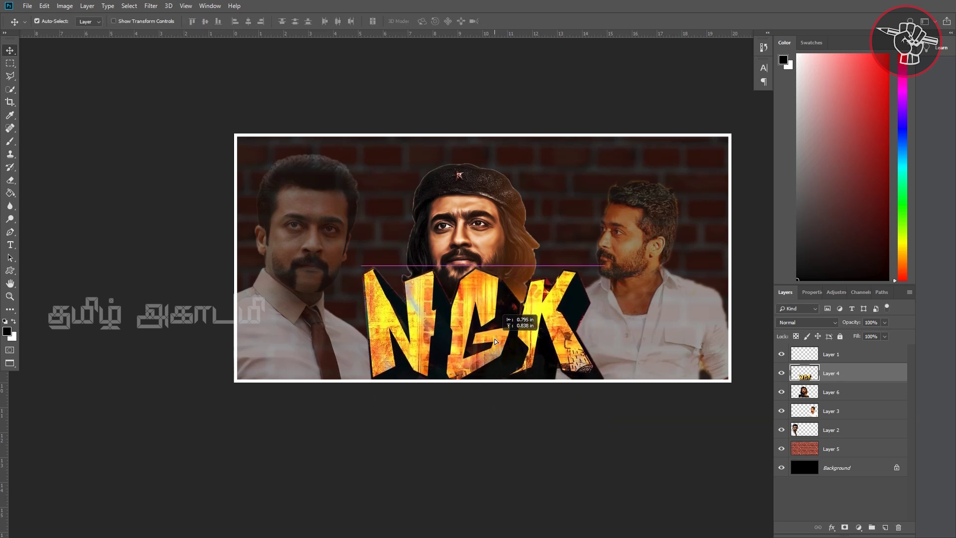
left_click_drag(497, 244, 486, 228)
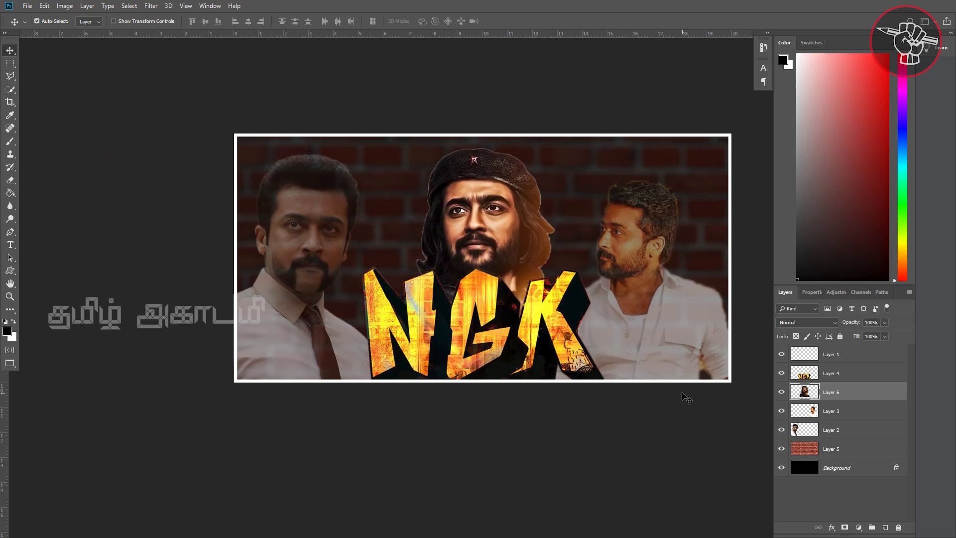
left_click(498, 356)
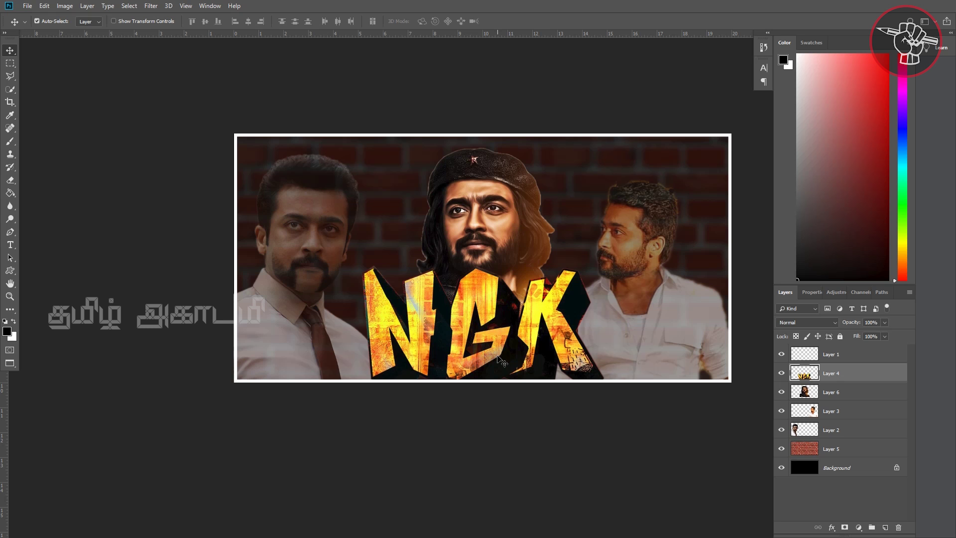
Step: Add the Tamil New Year greeting as a text layer in the Bamini font
left_click(10, 244)
left_click(286, 324)
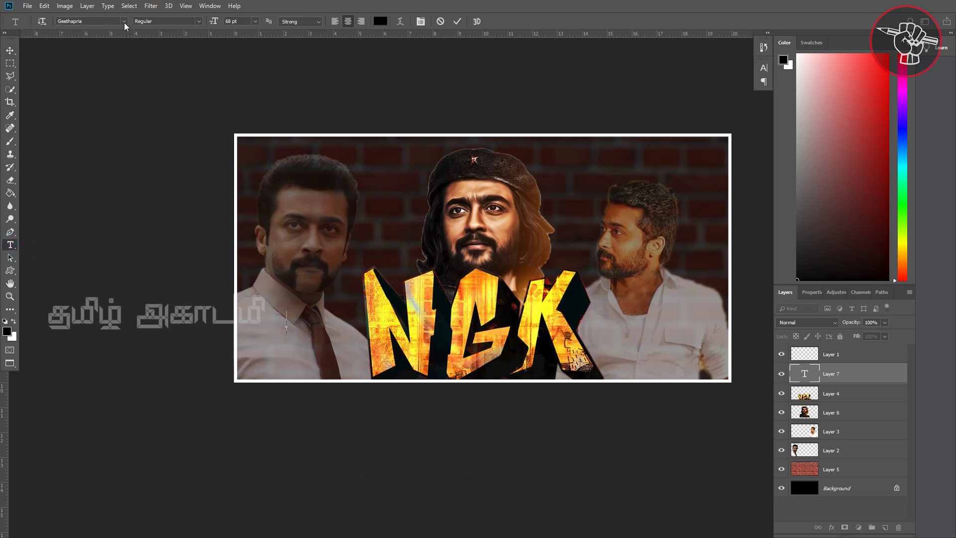
left_click(124, 23)
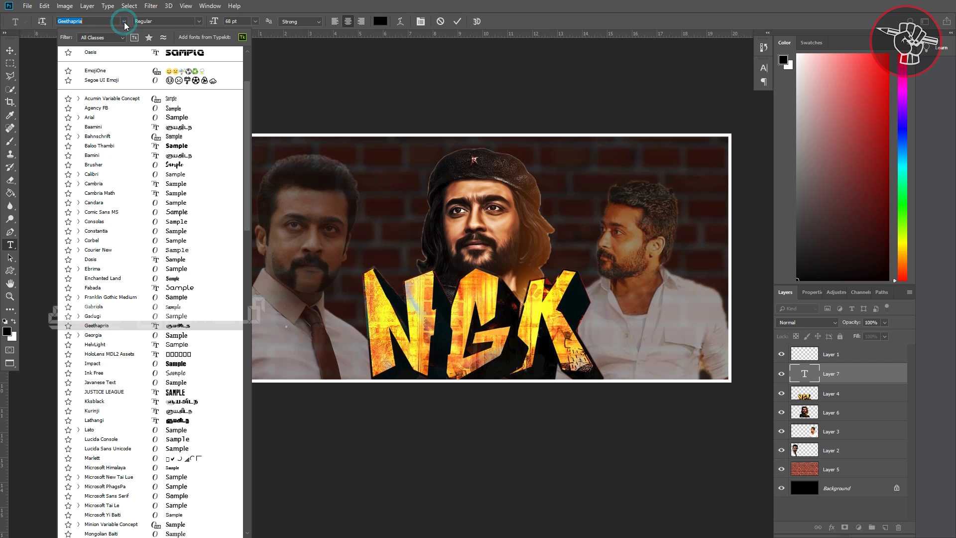
left_click(128, 156)
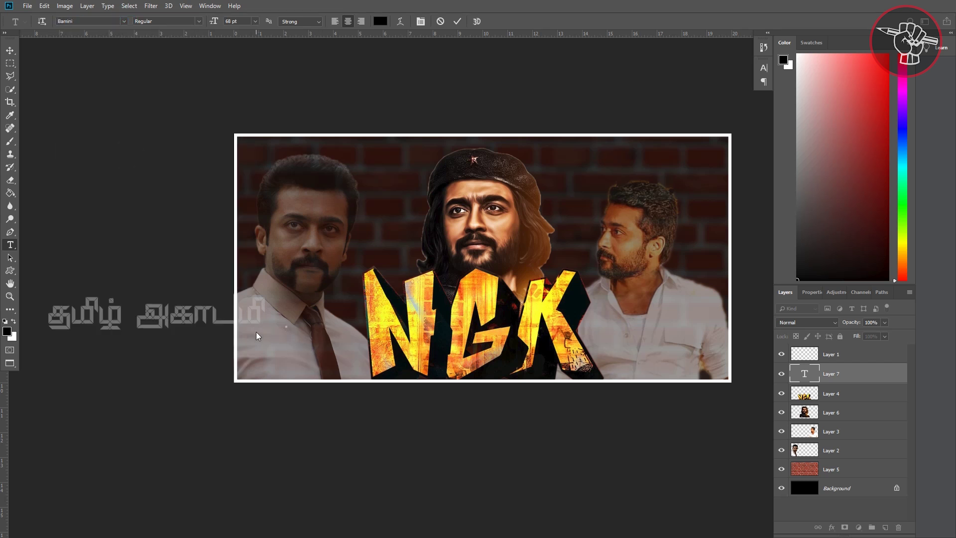
type("தமிழ் புத்தாண்டு வாழ்த்துகள்")
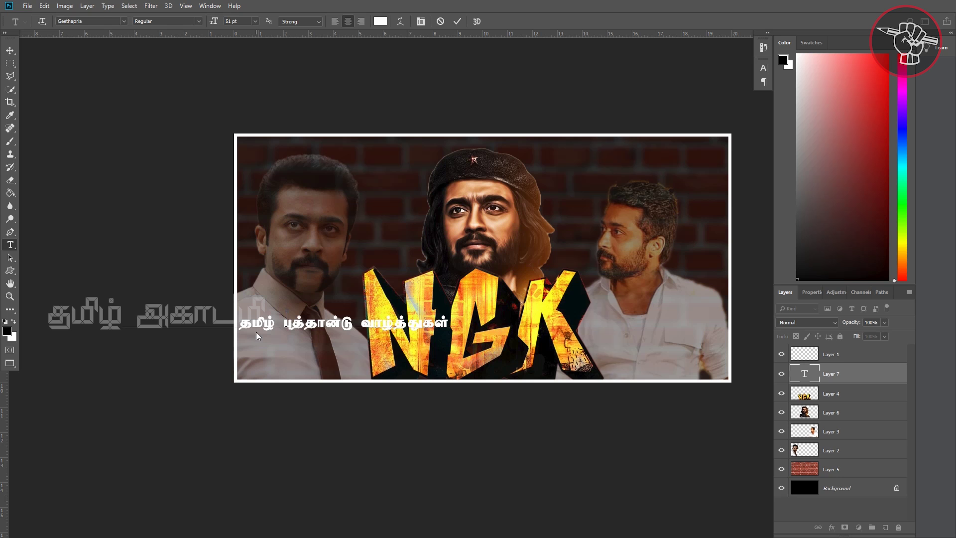
left_click(10, 50)
left_click_drag(323, 327, 499, 356)
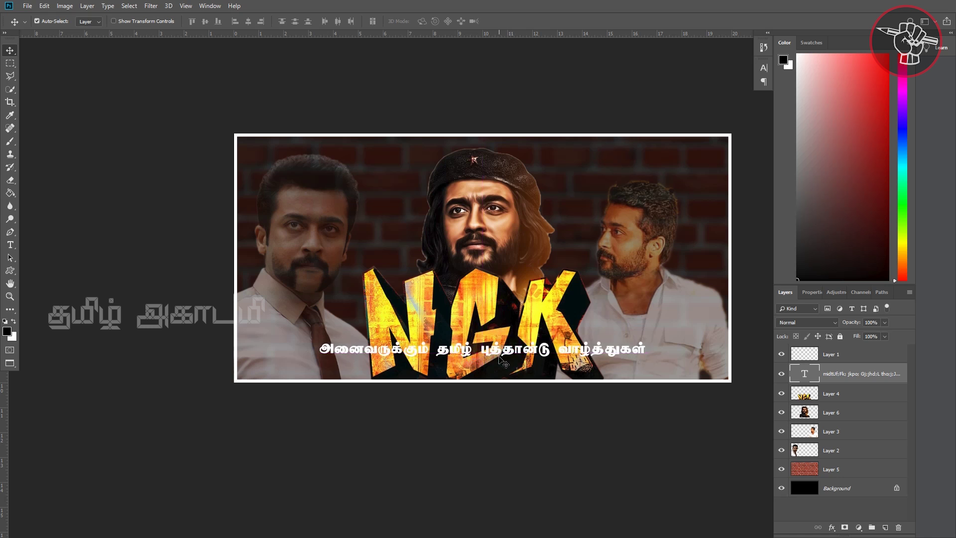
Step: Scale the greeting to about 116% and move it to the top of the banner
key("ctrl+t")
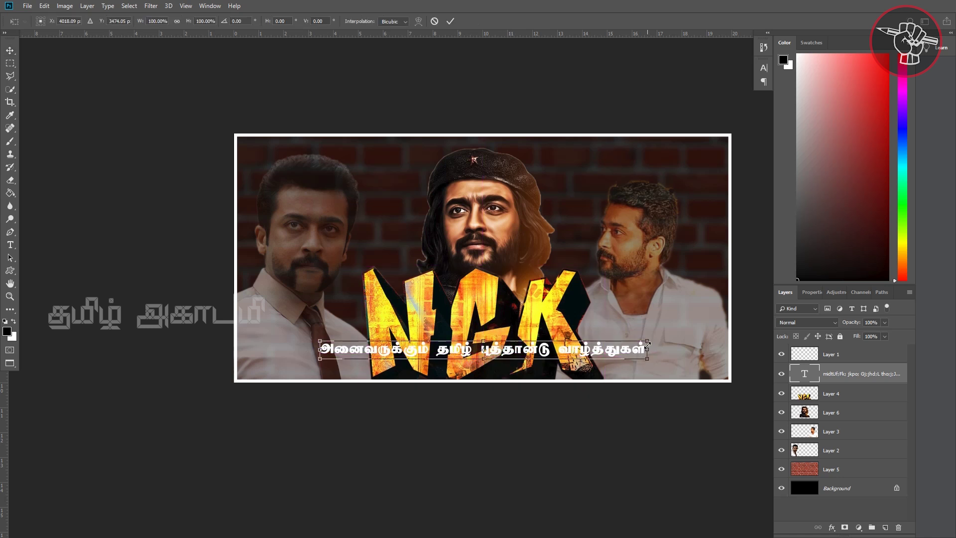
mouse_move(652, 330)
left_mouse_down()
mouse_move(683, 306)
mouse_move(665, 329)
left_mouse_up()
left_click_drag(317, 340, 281, 316)
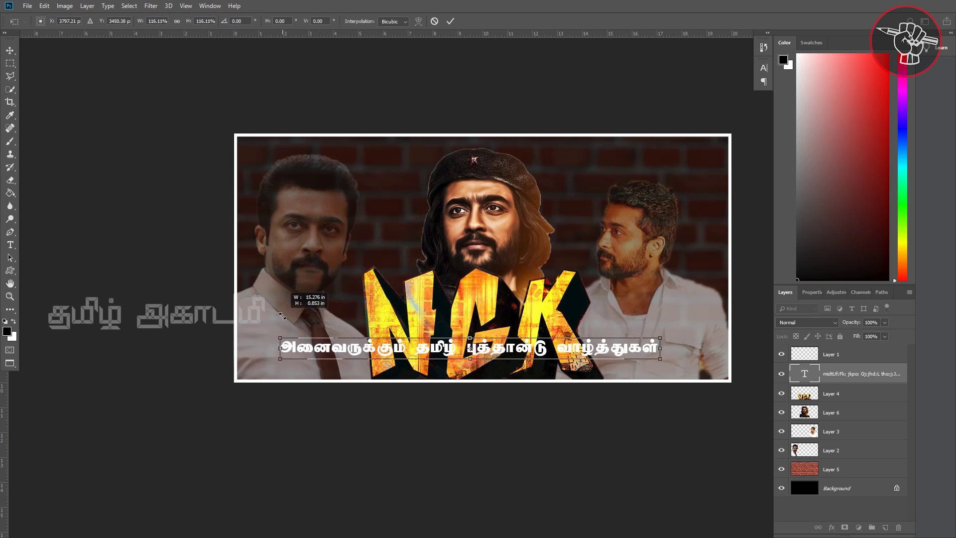
key("Return")
left_click_drag(392, 353, 453, 151)
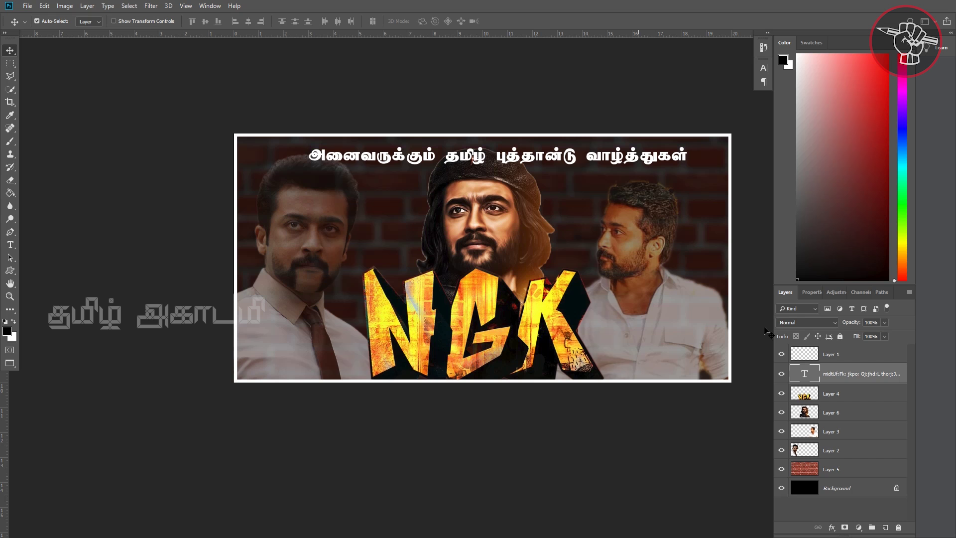
Step: Outline the greeting with a black outside stroke of about 59 px, discarding a trial red outline
double_click(905, 374)
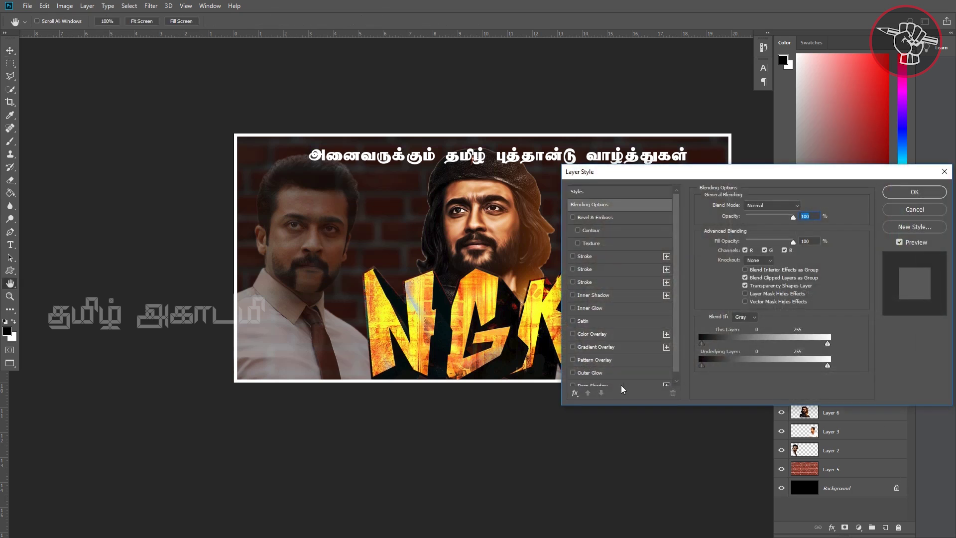
left_click(604, 273)
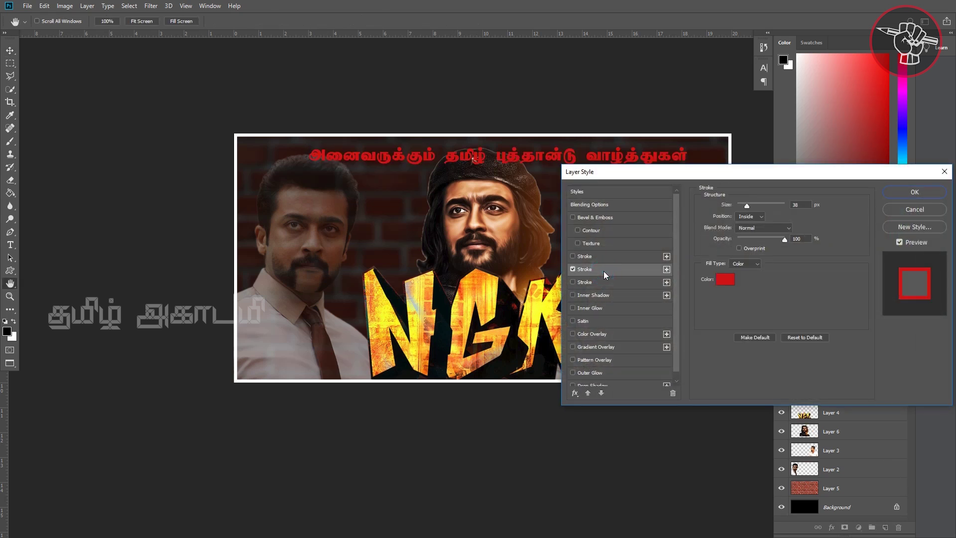
key("Escape")
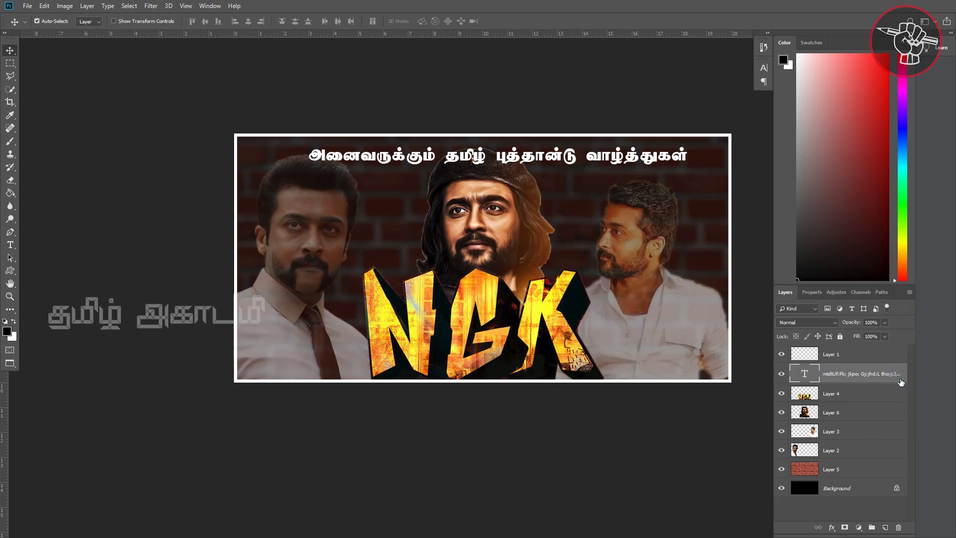
double_click(901, 381)
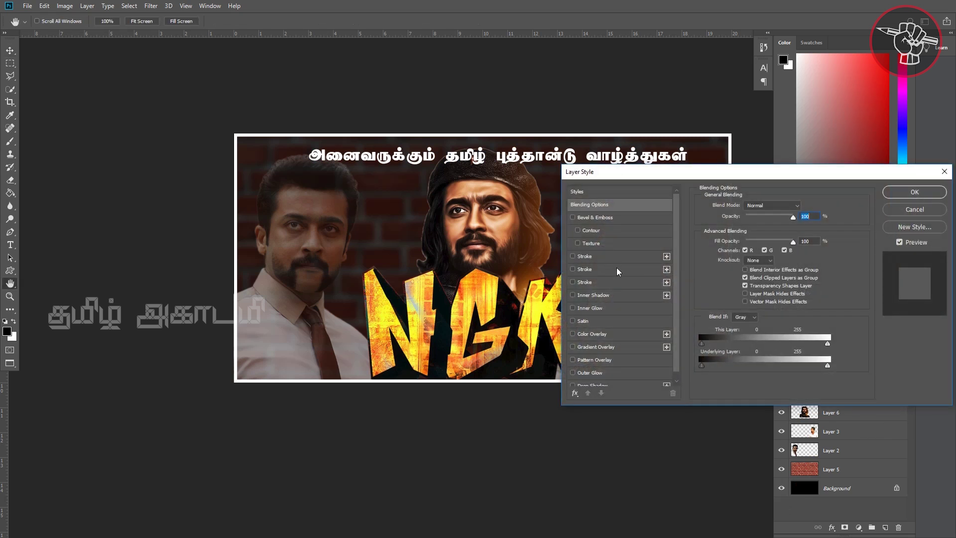
left_click(643, 256)
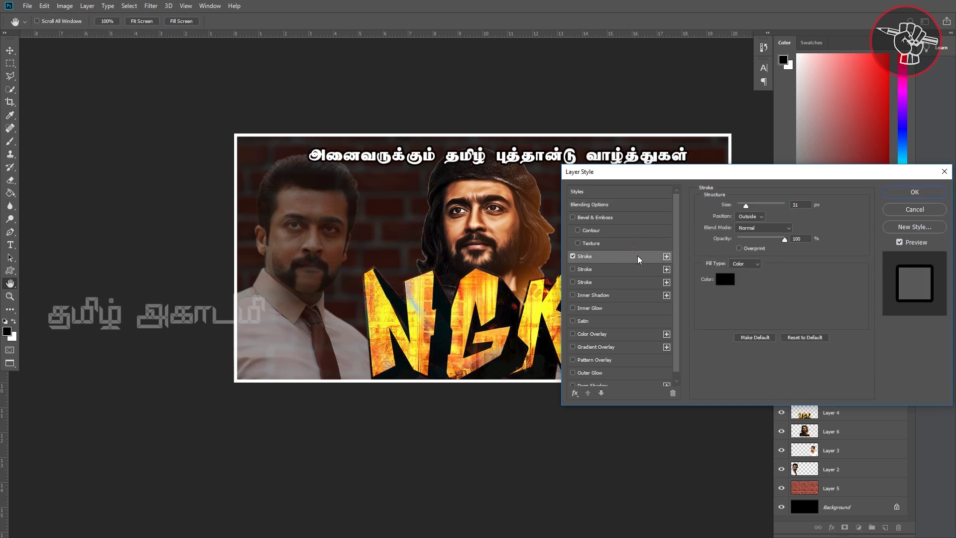
left_click_drag(743, 205, 751, 204)
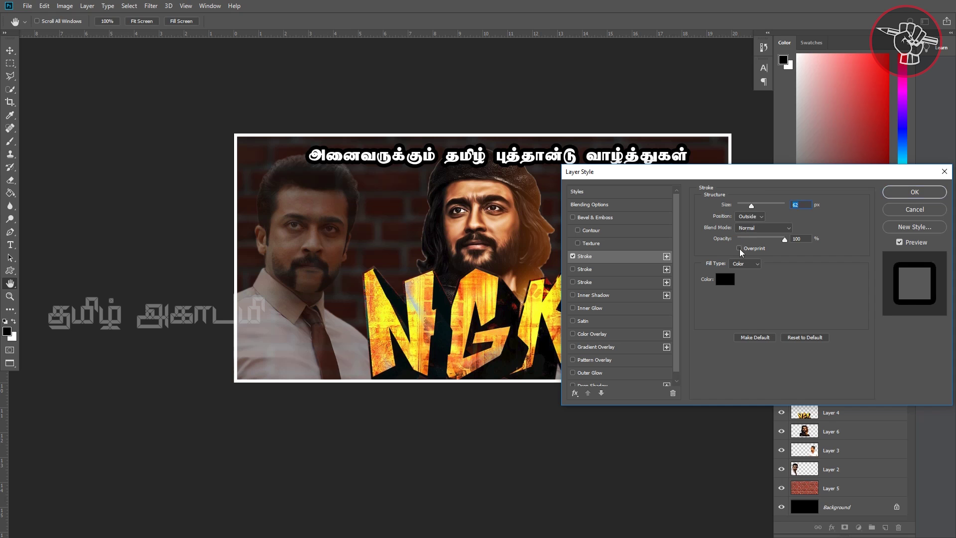
left_click(905, 194)
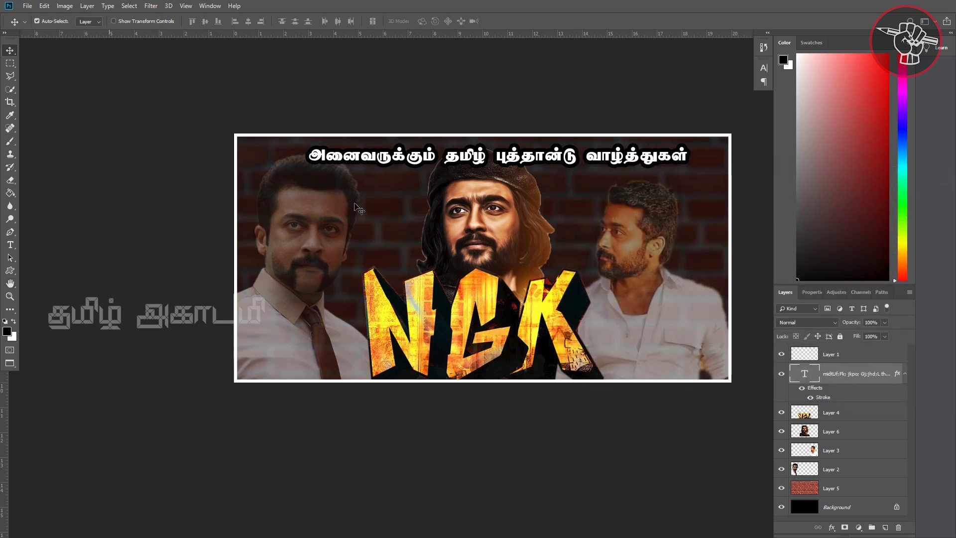
Step: Try yellow and green hues for the greeting's text colour in the Color Picker
left_click(764, 67)
mouse_move(902, 244)
left_mouse_down()
mouse_move(903, 226)
mouse_move(904, 241)
left_mouse_up()
left_click_drag(852, 60, 902, 58)
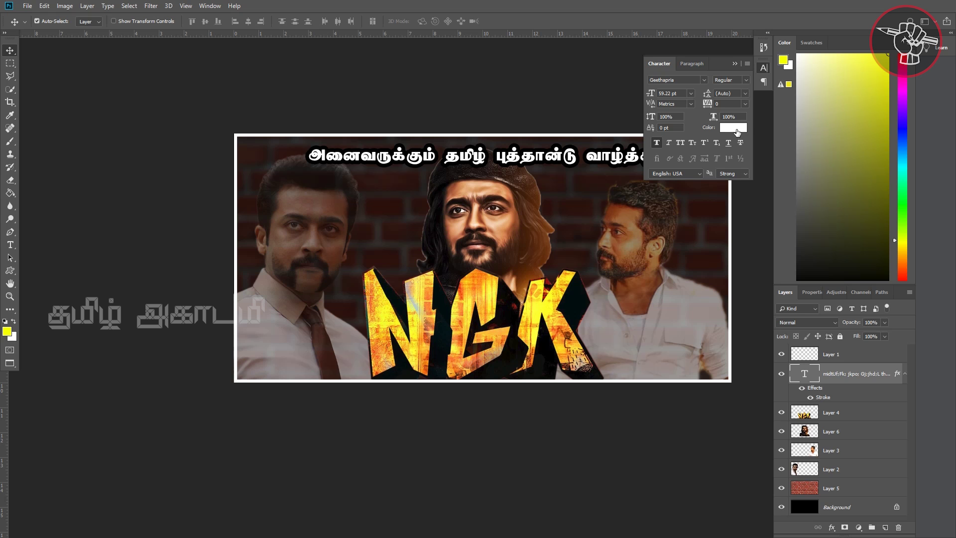
left_click(735, 129)
left_click_drag(757, 232, 761, 238)
left_click_drag(735, 143, 749, 129)
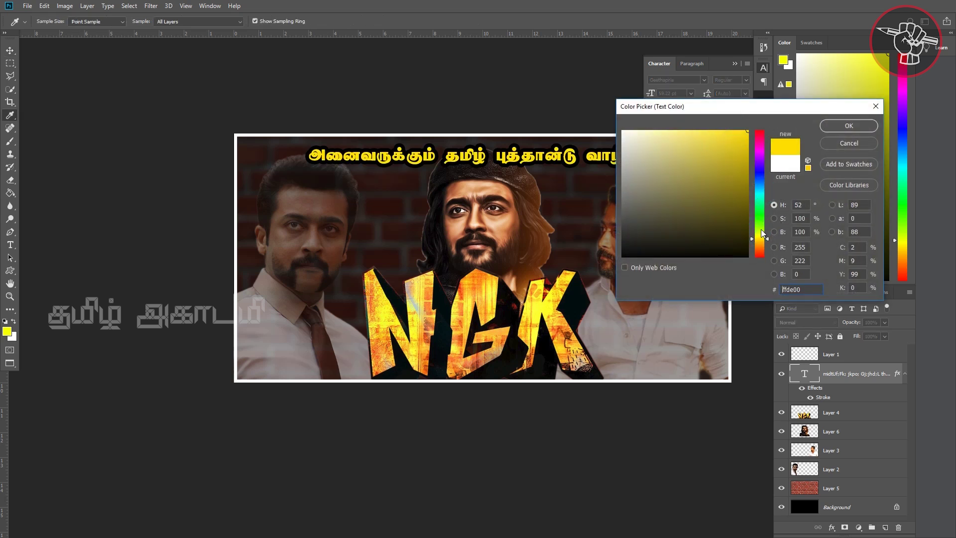
left_click(760, 226)
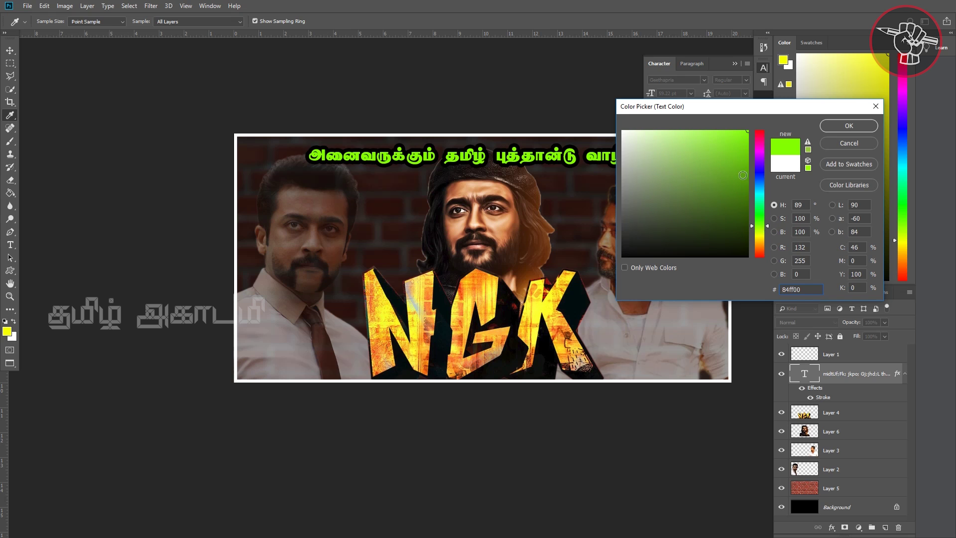
left_click_drag(769, 228, 768, 233)
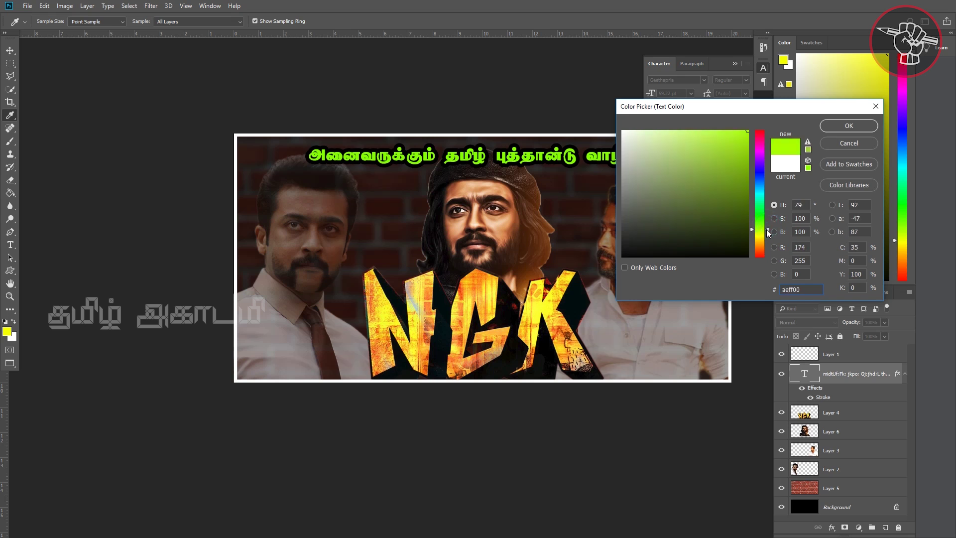
Step: Sample yellows from the NGK logo and settle on lime green c1fd21 for the text
left_click(391, 319)
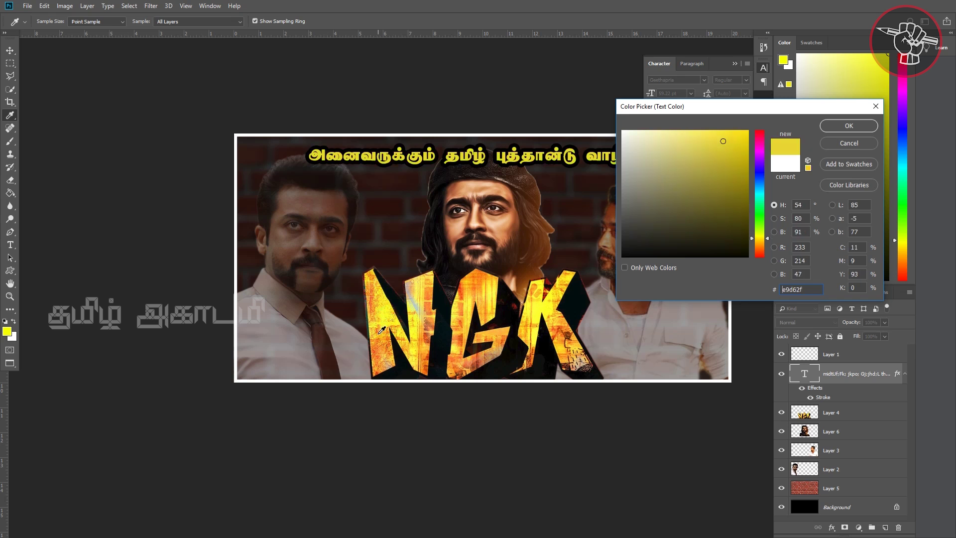
left_click(381, 332)
left_click(388, 324)
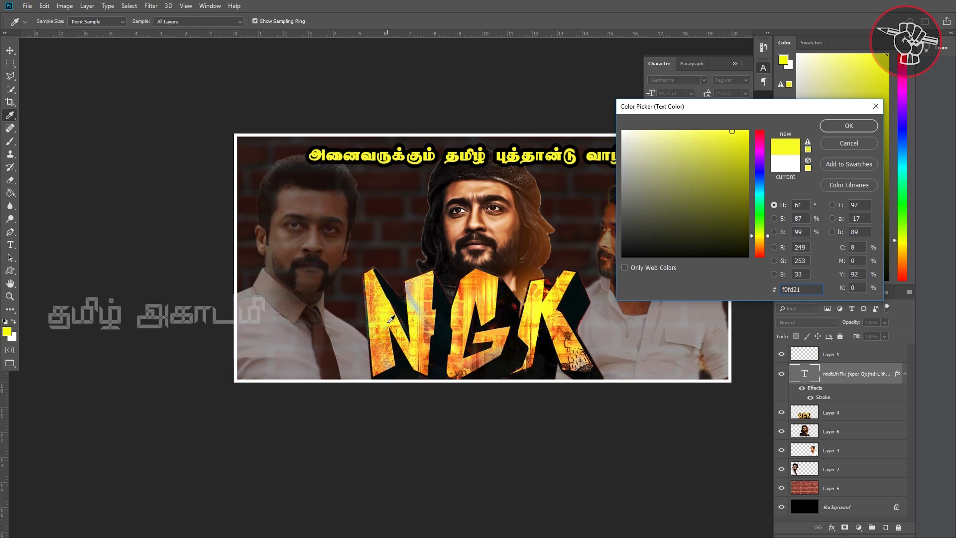
left_click(767, 233)
left_click_drag(769, 234, 769, 233)
left_click(870, 125)
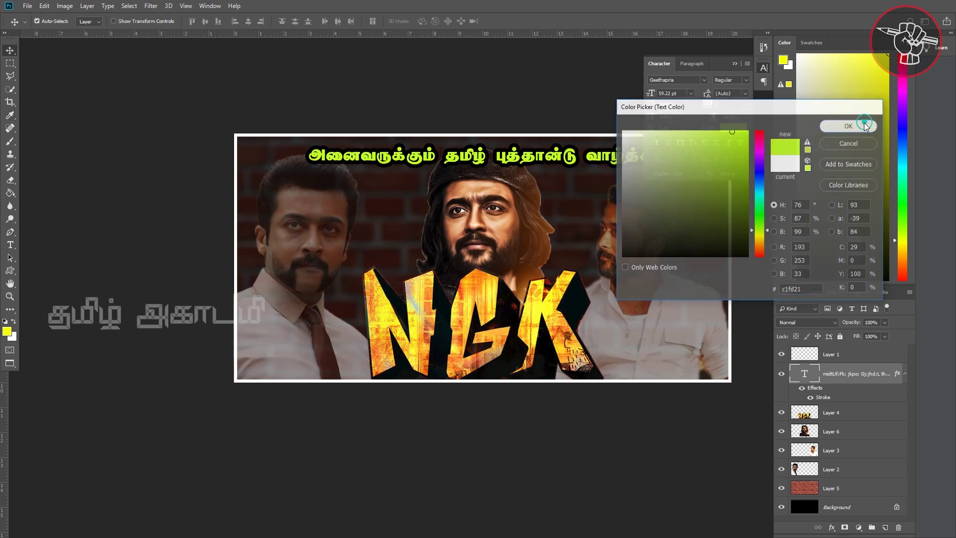
left_click(735, 63)
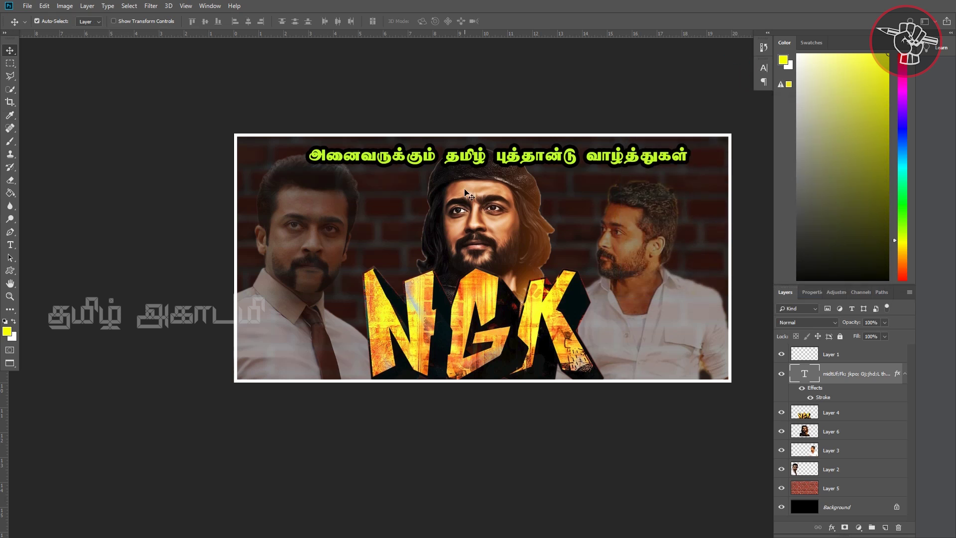
Step: Move the greeting to the bottom, raise the centre face, and shrink the NGK logo to about 80%
left_click_drag(473, 164, 461, 329)
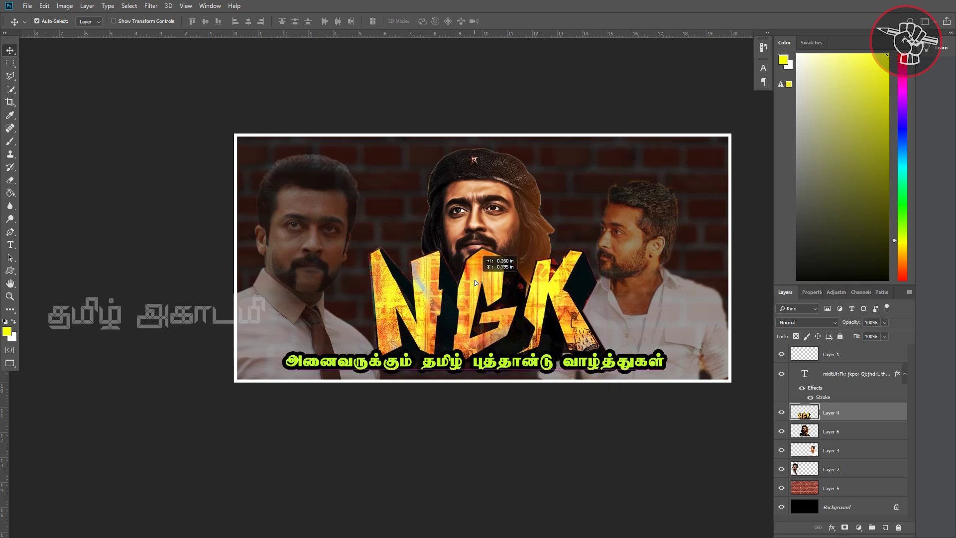
left_click_drag(481, 233, 488, 218)
left_click(468, 282)
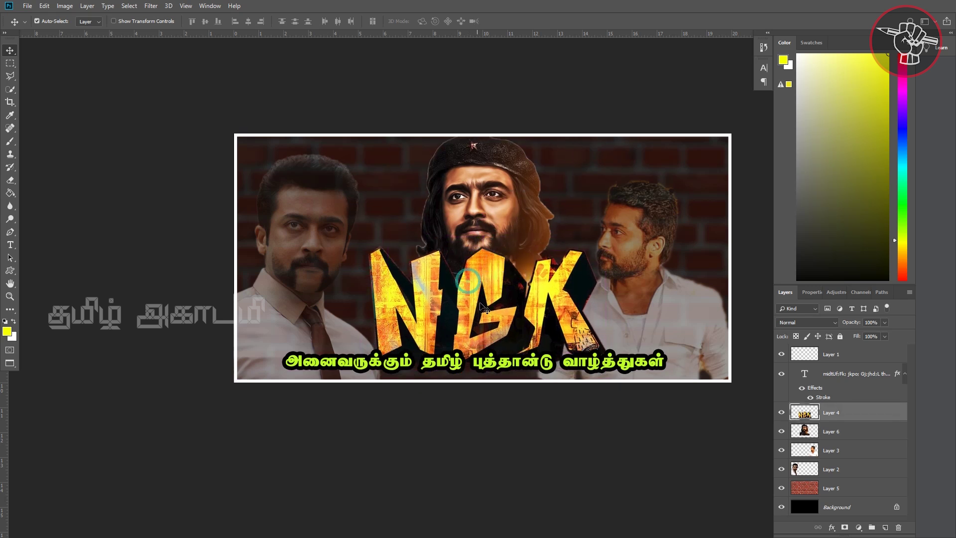
key("ctrl+t")
left_click_drag(611, 246, 570, 301)
left_click_drag(489, 320, 509, 329)
key("Return")
Step: Erase the stray area beside the K on the centre face layer
key("e")
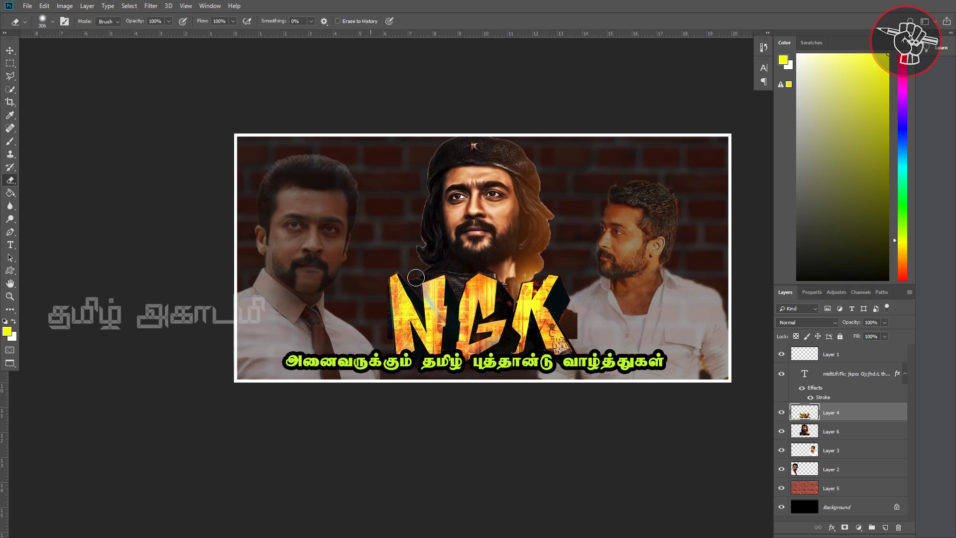
key("v")
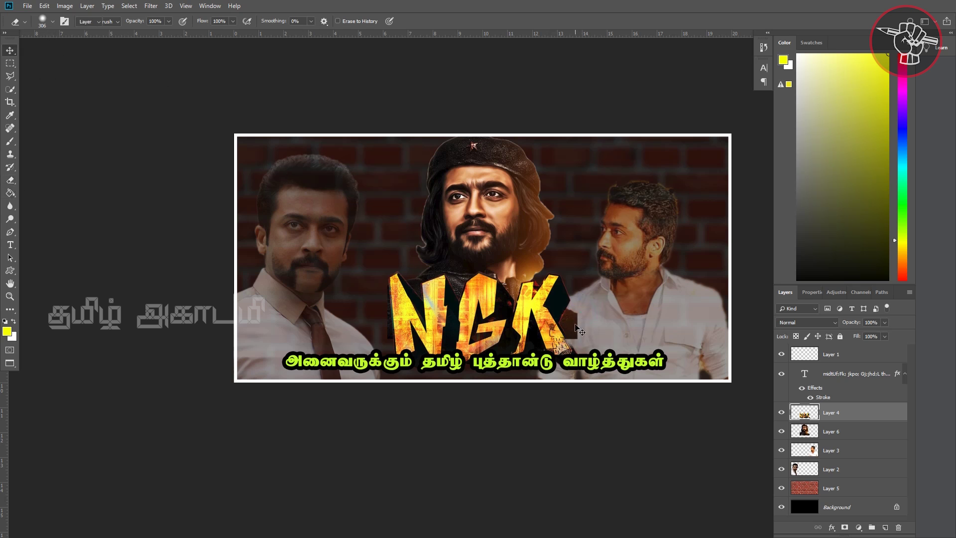
left_click(572, 326)
key("e")
left_click_drag(582, 338, 566, 316)
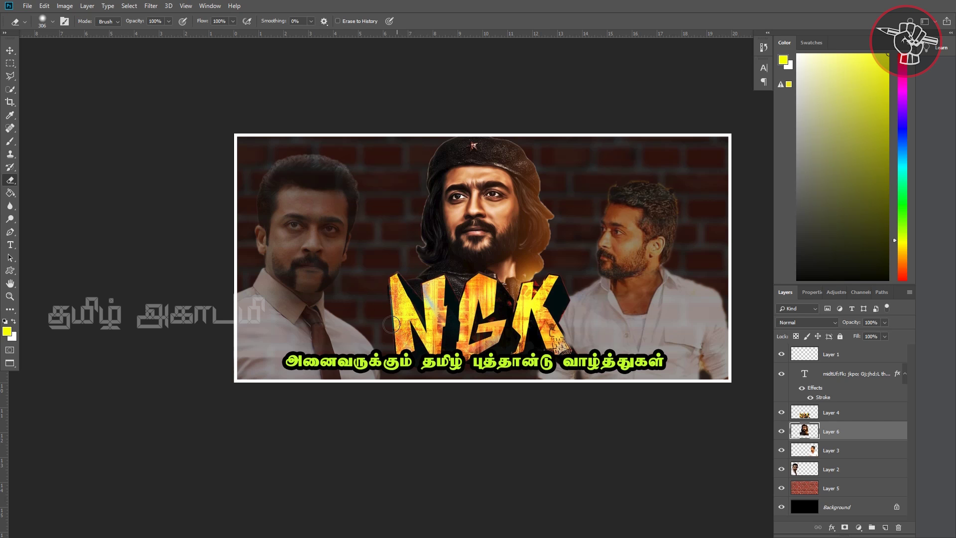
Step: Move the lime-green greeting back to the banner top and scale it to about 107%
left_click(10, 50)
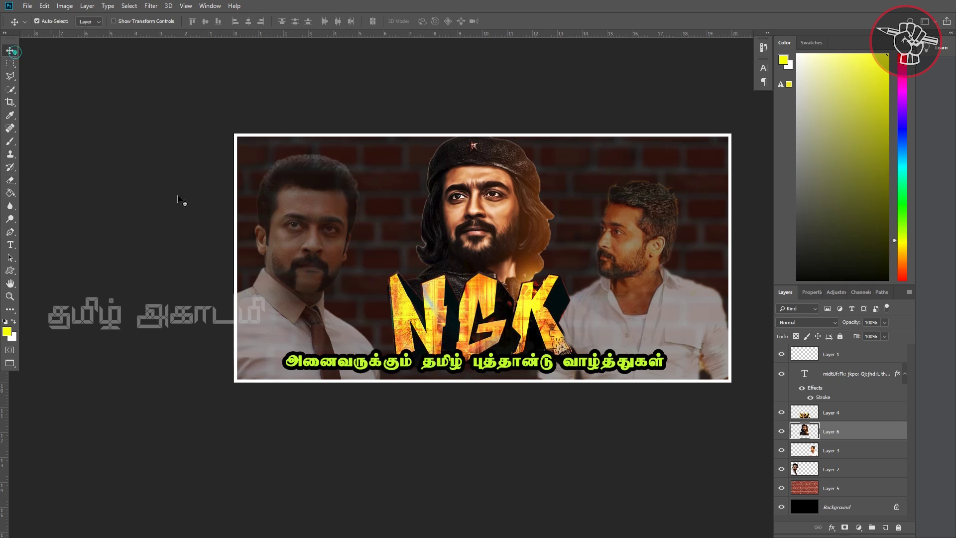
left_click_drag(428, 371, 441, 261)
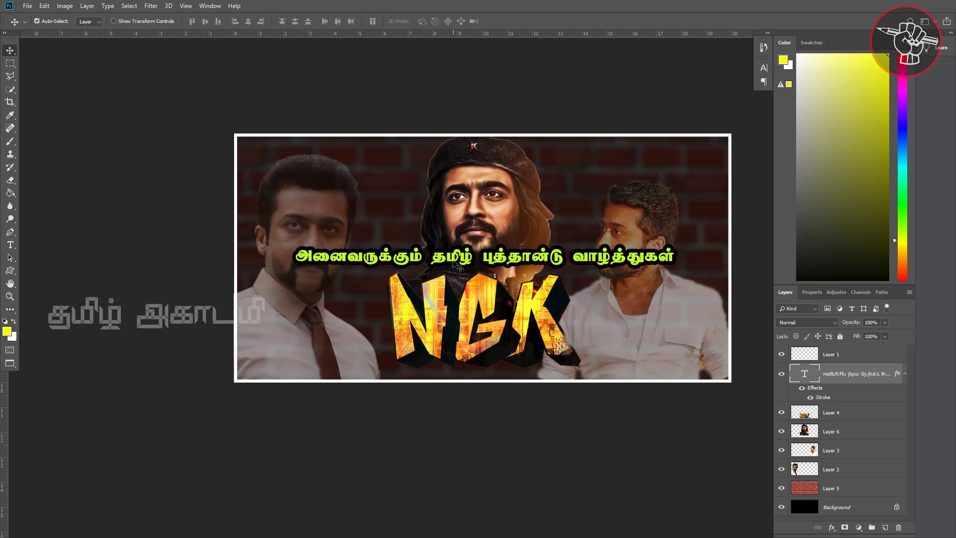
left_click_drag(460, 260, 493, 161)
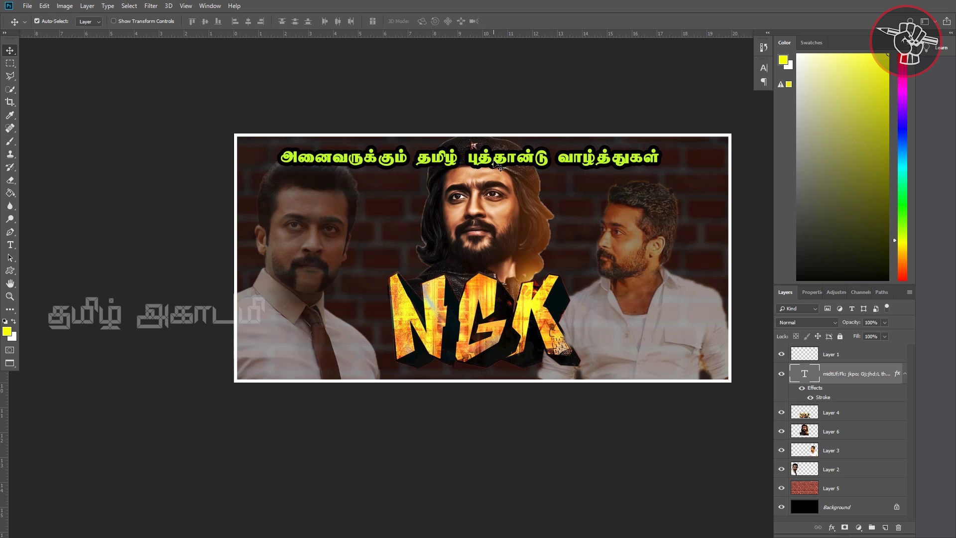
key("ctrl+t")
left_click_drag(666, 171, 691, 173)
Step: Stretch the greeting larger and taller, then undo that enlargement
left_click_drag(282, 171, 269, 189)
key("Return")
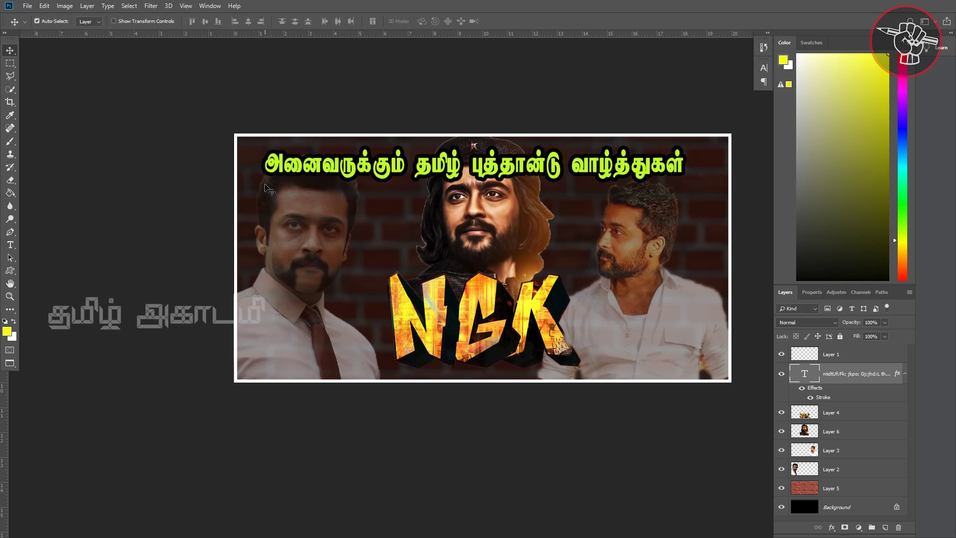
key("ctrl+z")
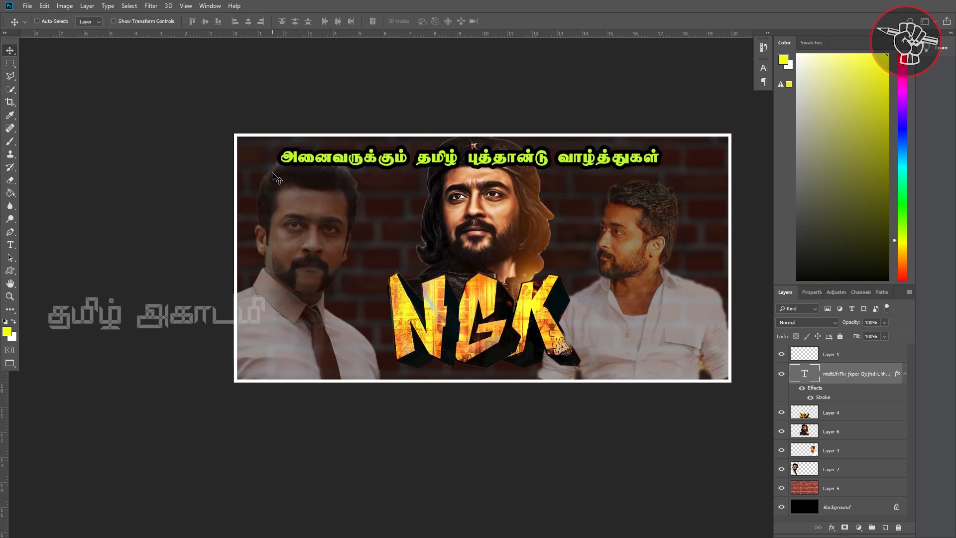
key("ctrl+t")
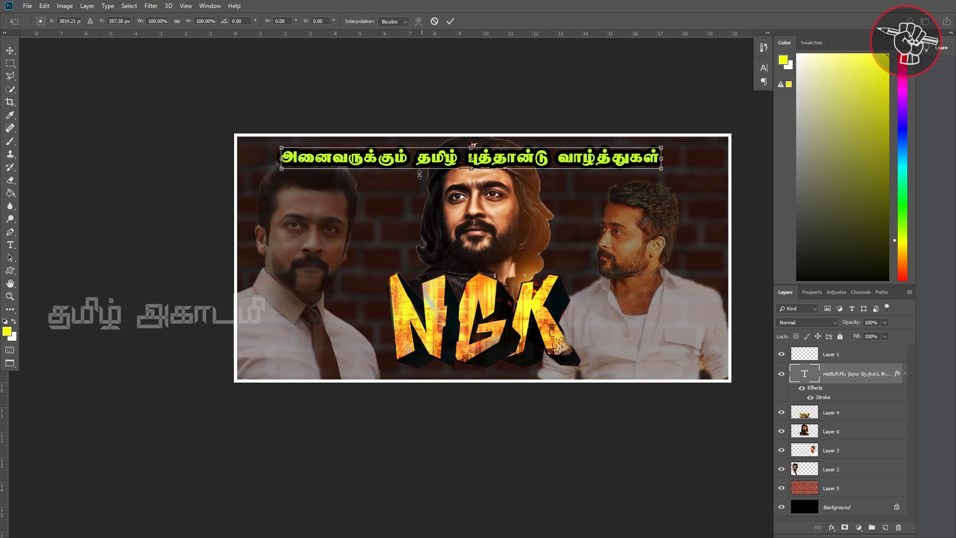
key("Return")
Step: Break the greeting into two lines after its first word and move it above a lowered NGK logo
key("t")
left_click(416, 158)
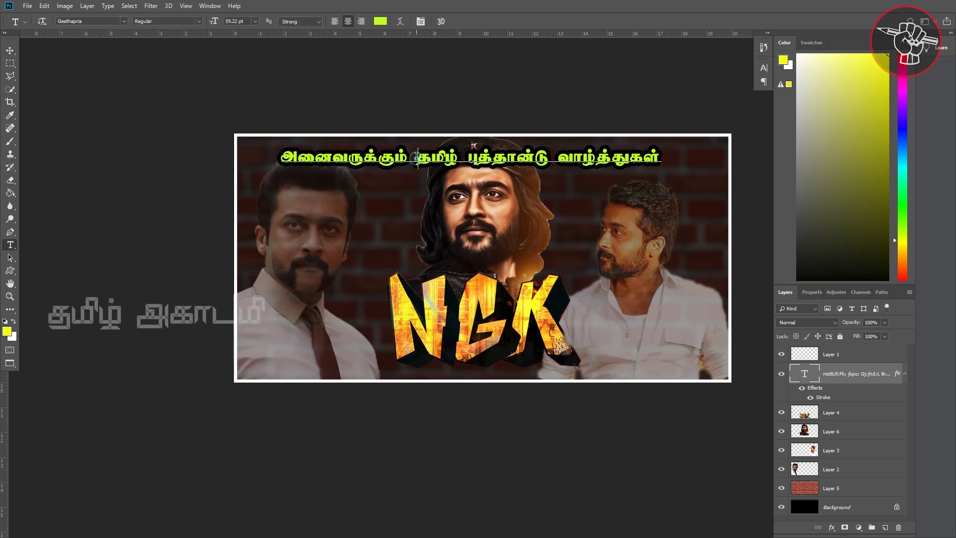
key("Return")
left_click(10, 51)
left_click_drag(453, 185, 450, 266)
left_click_drag(469, 323, 470, 337)
Step: Reposition the centre face and enlarge it to about 115%
left_click_drag(464, 291, 465, 282)
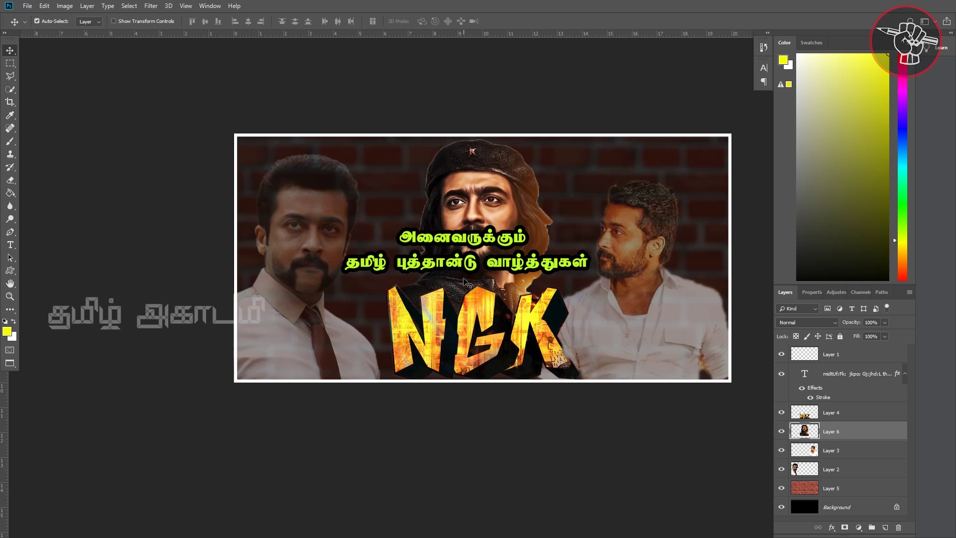
left_click(463, 273)
left_click_drag(468, 222, 472, 201)
key("ctrl+t")
left_click_drag(387, 341, 353, 359)
left_click_drag(542, 219, 553, 215)
left_click_drag(467, 265, 462, 285)
key("Return")
Step: Lower the NGK logo slightly and reselect the greeting text layer
left_click(466, 338)
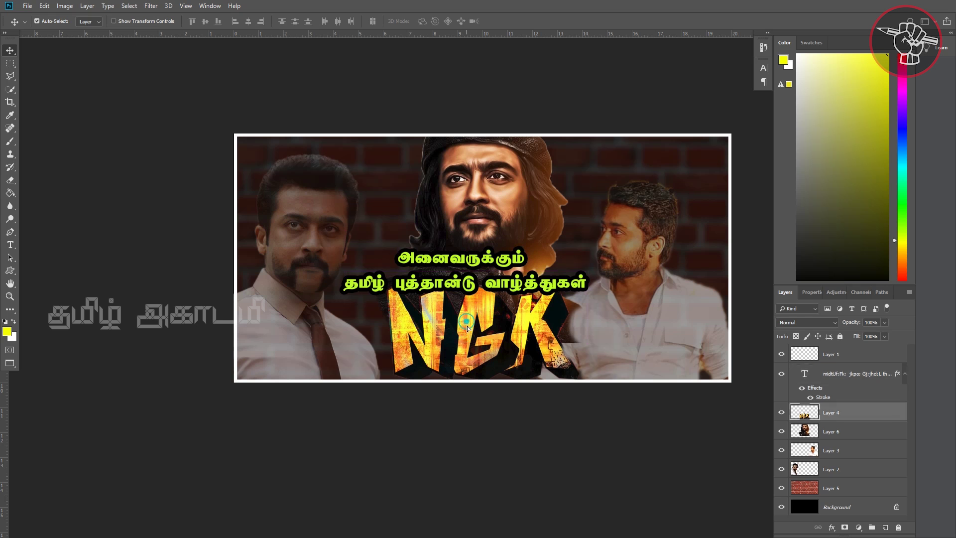
left_click_drag(465, 326, 464, 337)
left_click(461, 286)
Step: Nudge the greeting right and down, check Layer 1's style, and add empty Layer 7 on top
left_click_drag(461, 287, 466, 293)
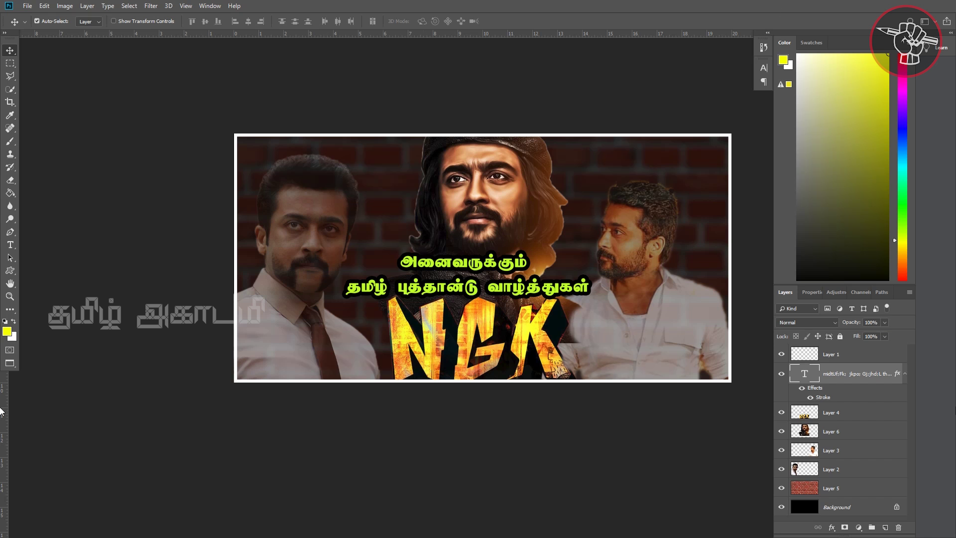
double_click(882, 354)
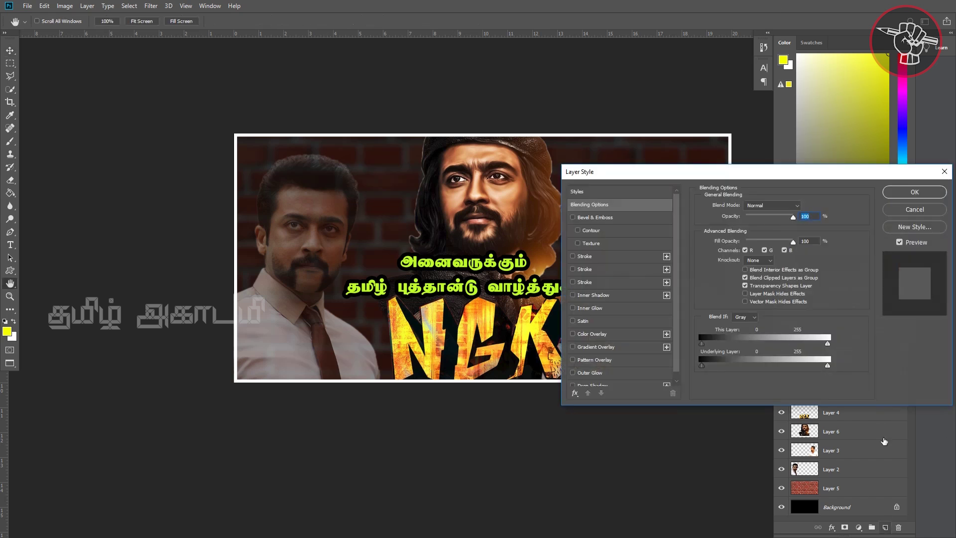
key("Escape")
left_click(884, 528)
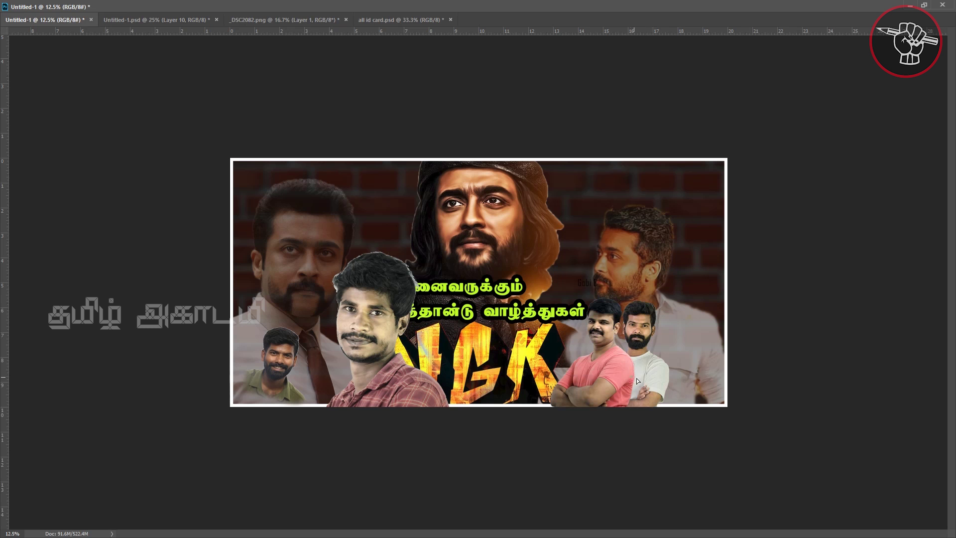
Step: Shift the white-shirt and pink-shirt men right and drag the checkered-shirt man down-left
left_click_drag(636, 379, 659, 374)
left_click_drag(587, 358, 602, 358)
left_click(269, 365)
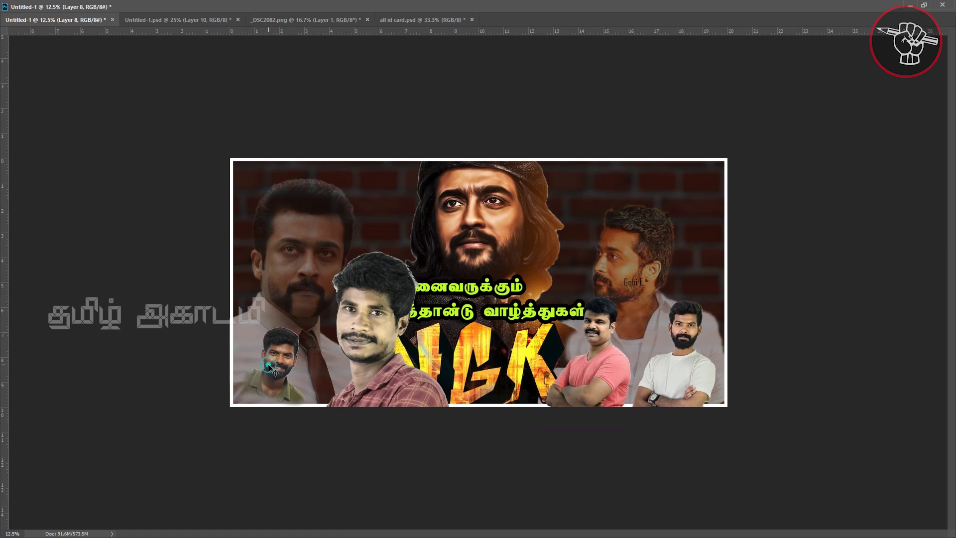
left_click_drag(361, 376, 274, 392)
Step: Shrink the checkered-shirt man's photo and place it near the banner's bottom
key("ctrl+t")
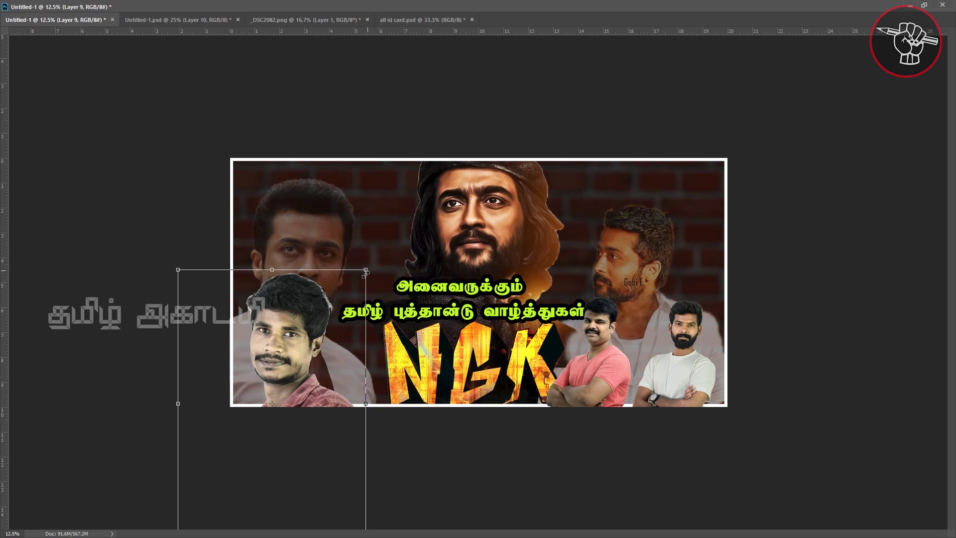
left_click_drag(366, 272, 243, 443)
left_click_drag(228, 482, 330, 360)
left_click_drag(343, 417, 360, 452)
left_click_drag(342, 397, 327, 381)
key("Return")
Step: Move the checkered-shirt man's photo into the bottom-left corner, undoing a trial flip
right_click(330, 391)
left_click(329, 389)
key("ctrl+t")
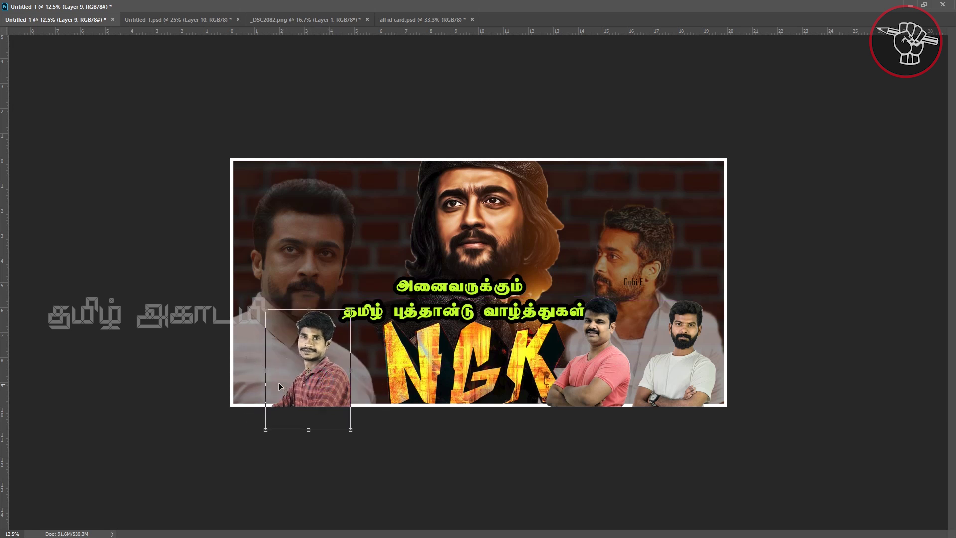
left_click_drag(265, 370, 430, 374)
key("ctrl+z")
left_click_drag(317, 383, 265, 383)
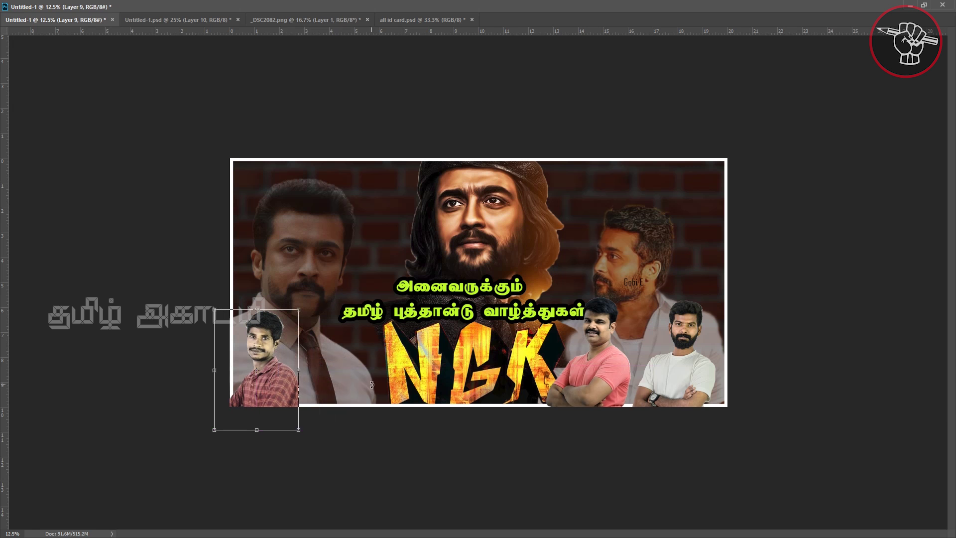
key("Return")
key("Tab")
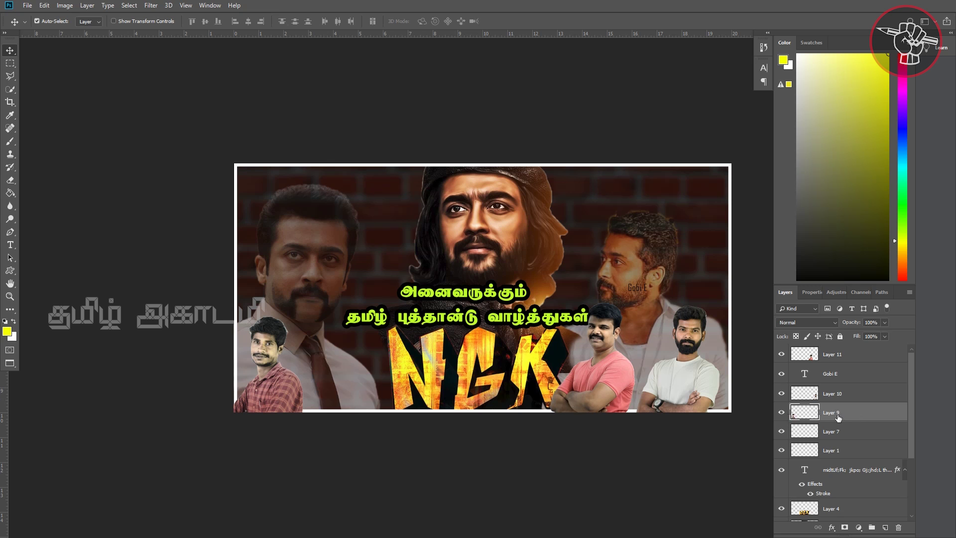
Step: Reorder the layers so Layers 11, 10 and 9 sit below Layer 1
left_click_drag(611, 378, 706, 394)
left_click(692, 389)
left_click(843, 395)
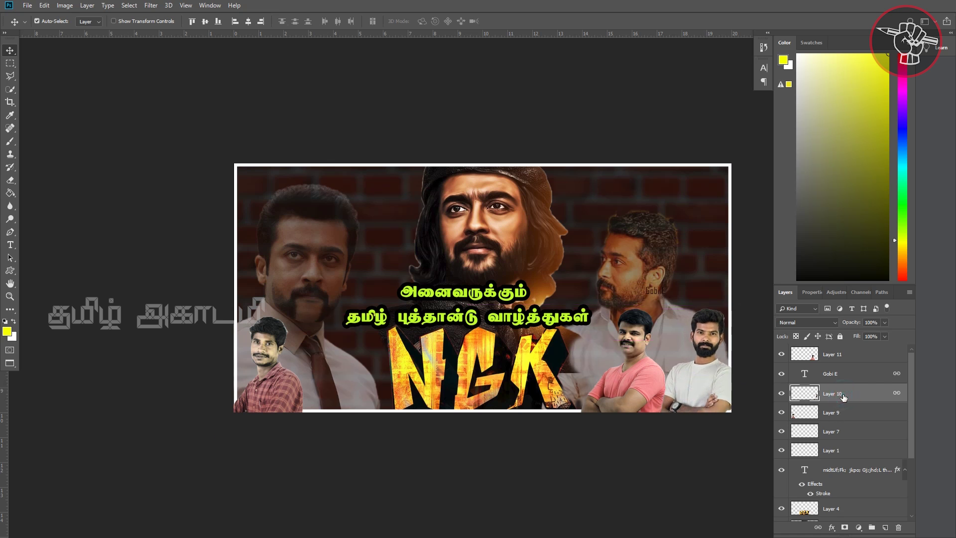
left_click_drag(846, 402, 851, 451)
left_click_drag(842, 358, 853, 412)
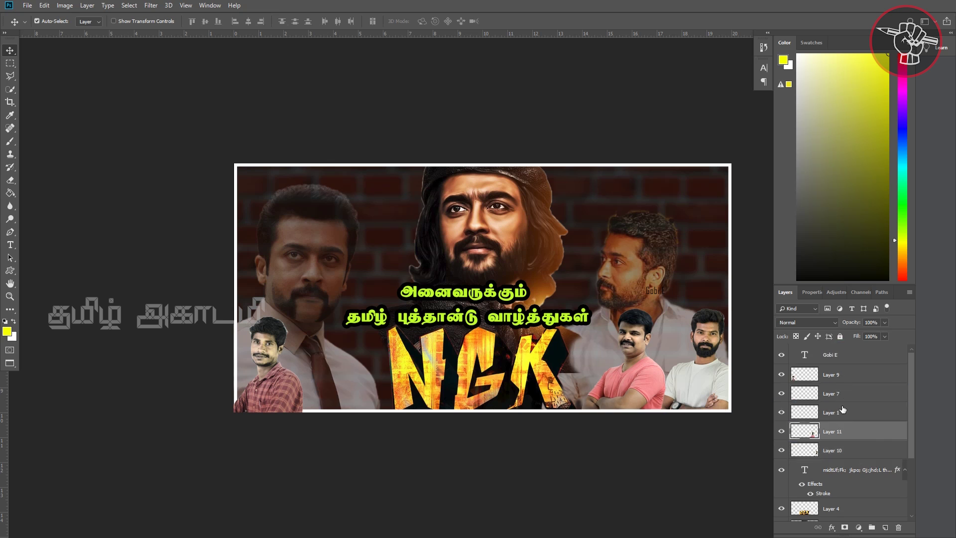
left_click(647, 393)
left_click_drag(858, 376, 869, 451)
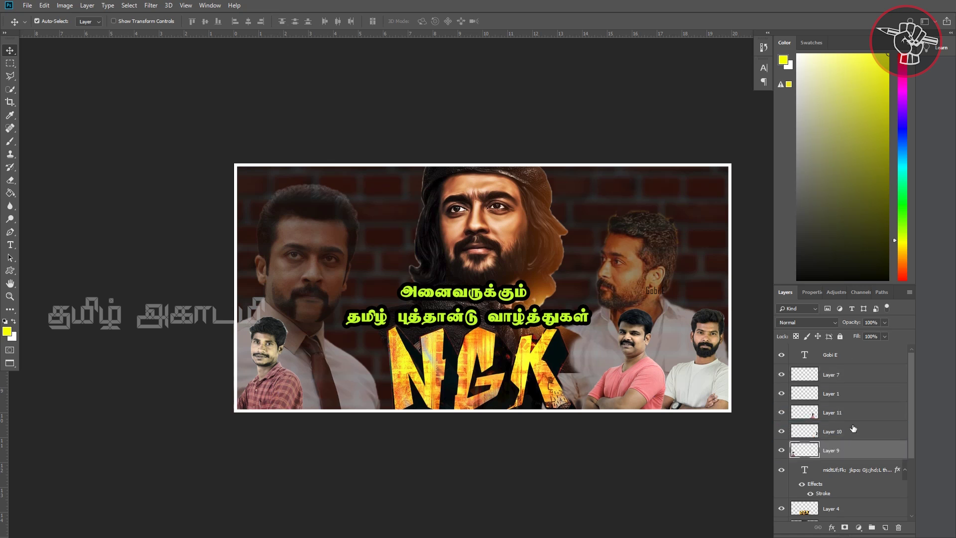
Step: Spread the figures: pink-shirt man left, checkered-shirt man right, white-shirt man higher
left_click_drag(635, 377, 634, 379)
left_click_drag(266, 388, 273, 383)
left_click_drag(648, 378, 639, 377)
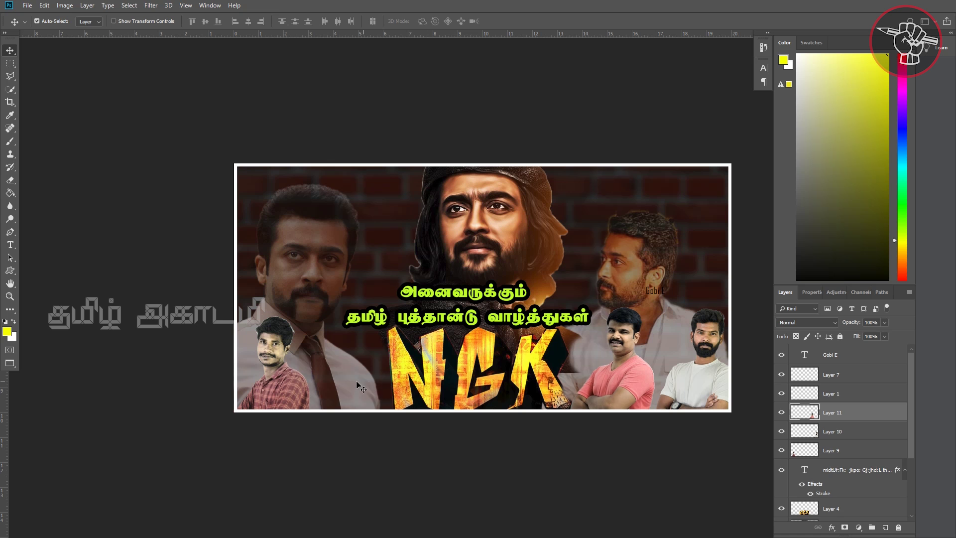
left_click_drag(288, 391, 314, 396)
left_click_drag(692, 380, 688, 276)
key("ctrl+t")
Step: Rotate the white-shirt man's photo about -19° and enlarge it to 143%
left_click_drag(668, 354, 732, 369)
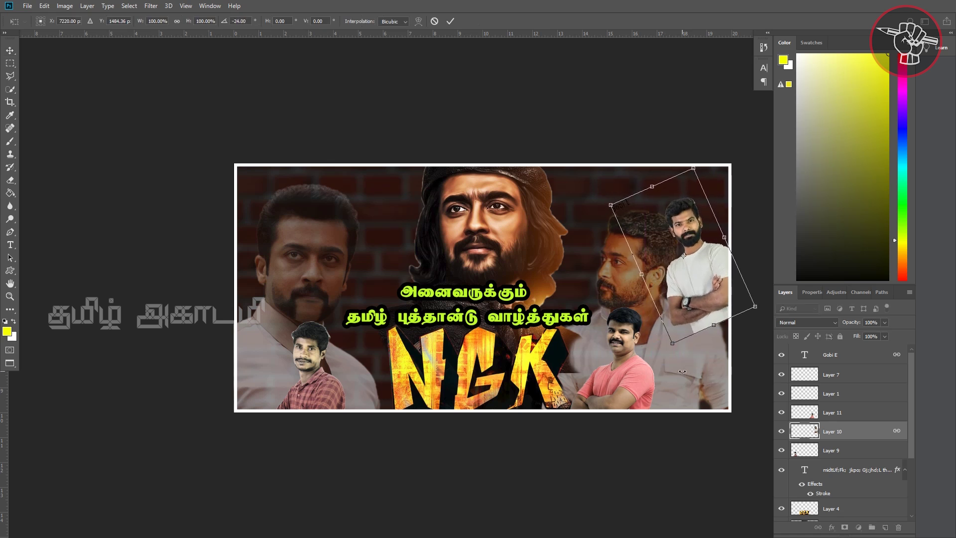
left_click_drag(674, 344, 665, 403)
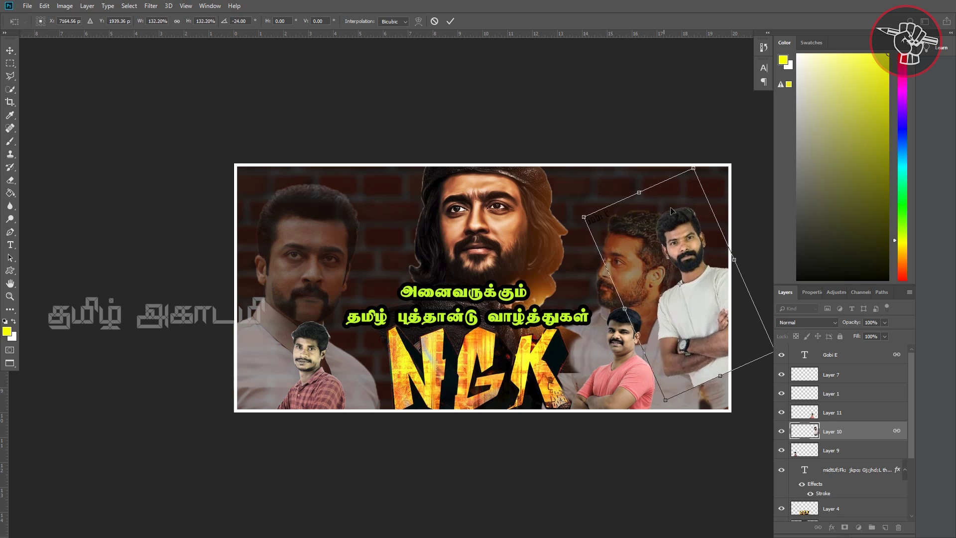
left_click_drag(692, 166, 704, 149)
left_click_drag(765, 392, 754, 404)
key("Return")
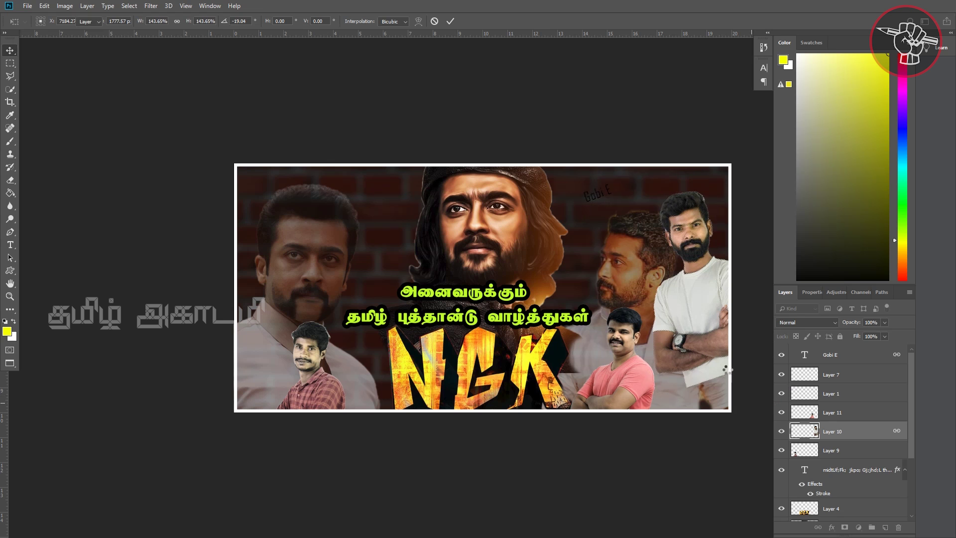
Step: Move him up-left and fade out his shirt bottom with a 600 px eraser
left_click_drag(706, 323, 696, 318)
key("e")
mouse_move(674, 384)
left_mouse_down()
mouse_move(744, 363)
mouse_move(716, 376)
mouse_move(665, 379)
mouse_move(650, 331)
mouse_move(665, 362)
mouse_move(736, 377)
left_mouse_up()
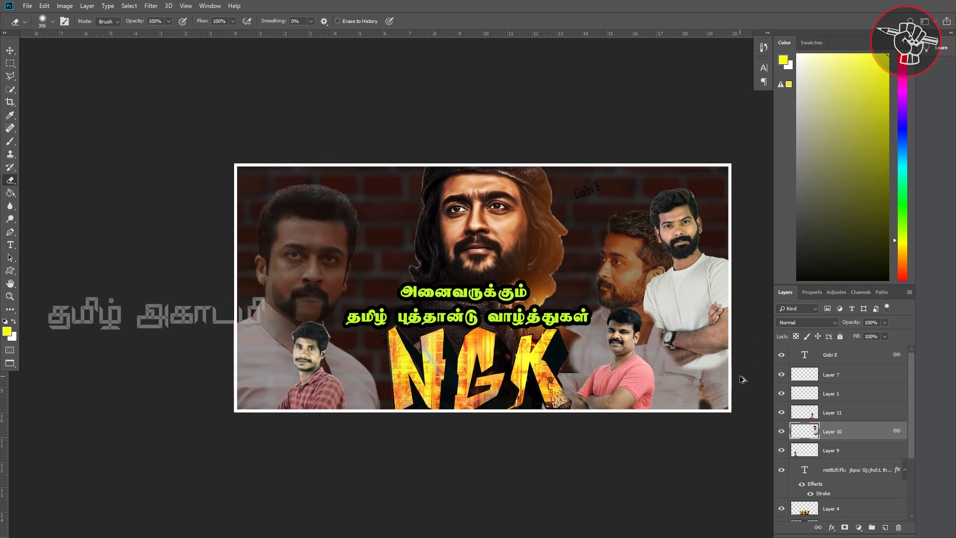
key("ctrl+z")
key("bracketright")
key("bracketright")
key("bracketright")
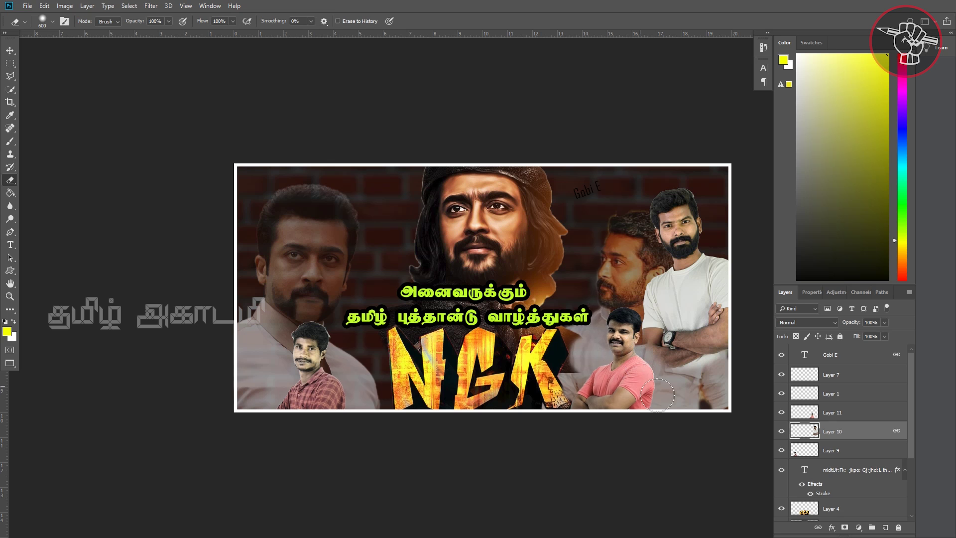
left_click_drag(654, 380, 761, 337)
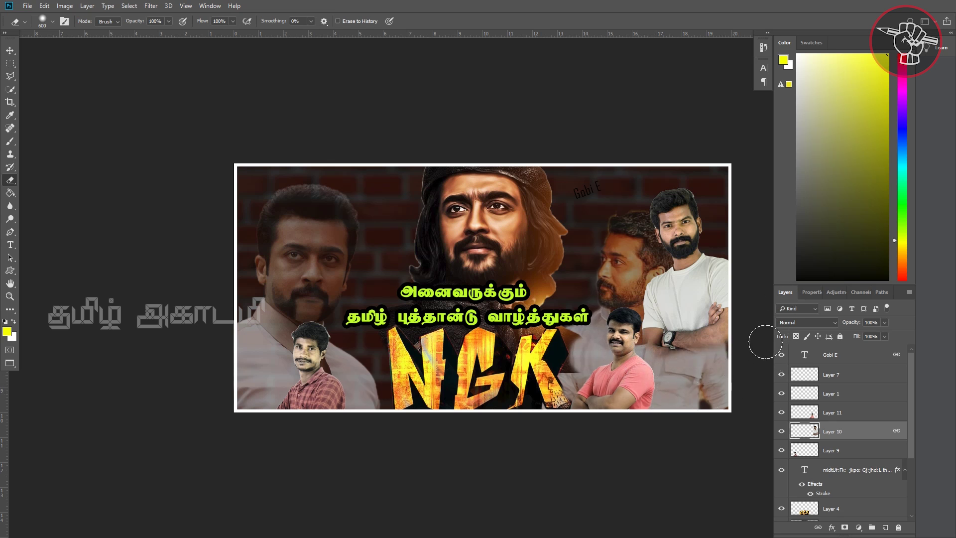
Step: Tilt the pink-shirt man about 10° right of NGK and nudge the checkered-shirt man down-right
left_click(10, 50)
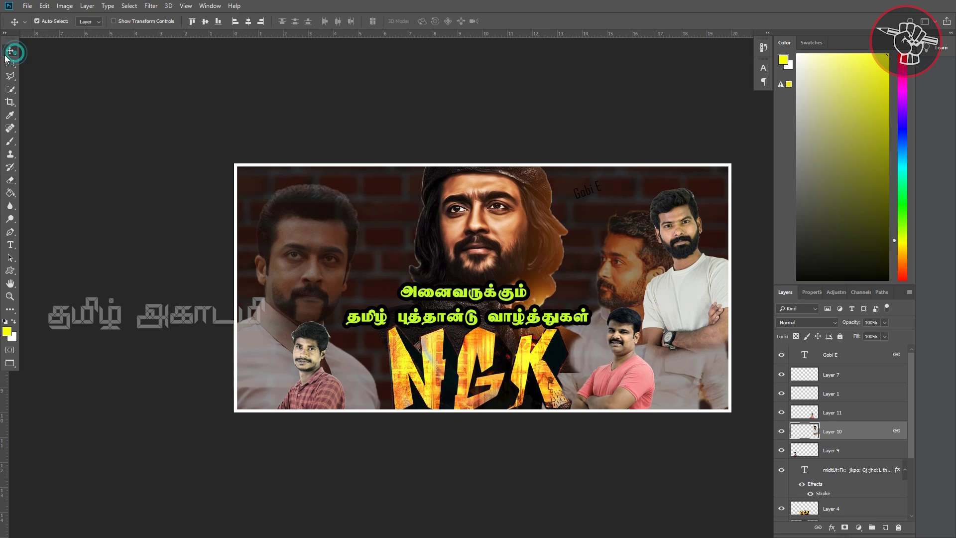
left_click_drag(625, 372, 651, 371)
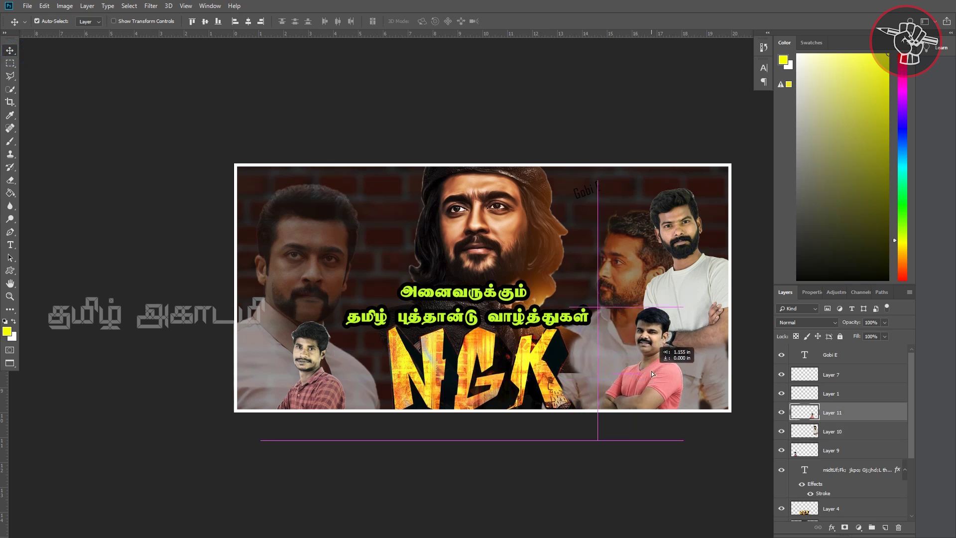
key("ctrl+t")
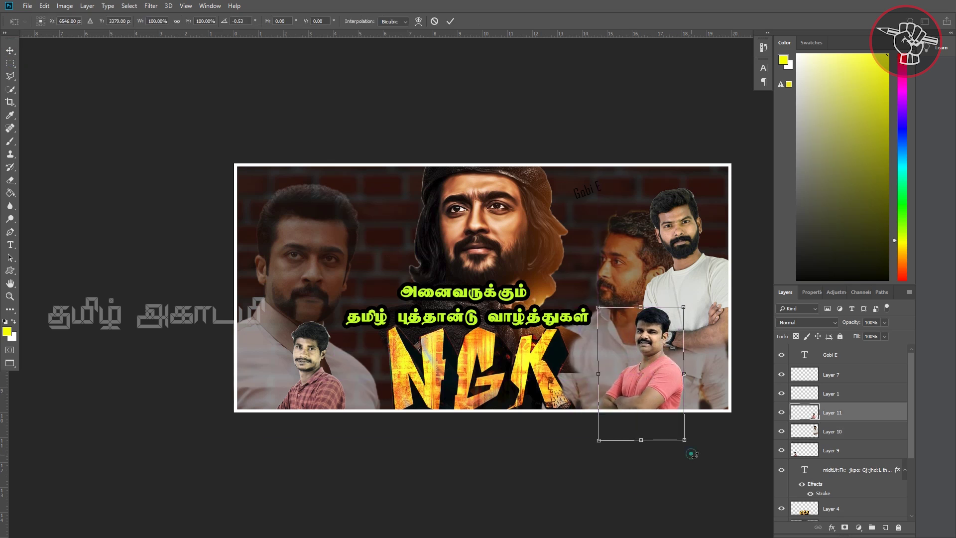
left_click_drag(692, 453, 711, 450)
mouse_move(632, 371)
left_mouse_down()
mouse_move(662, 387)
mouse_move(638, 388)
left_mouse_up()
key("Return")
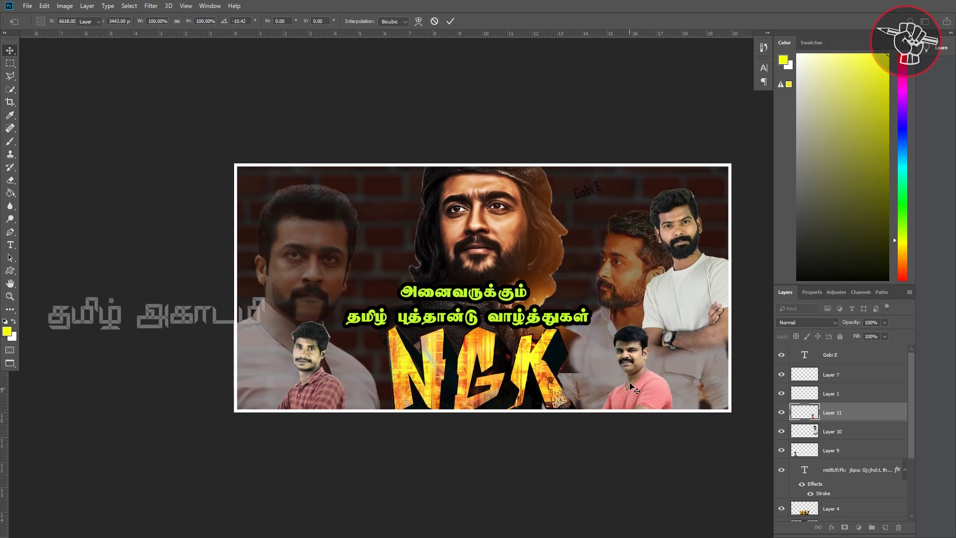
mouse_move(294, 383)
left_mouse_down()
mouse_move(317, 390)
mouse_move(309, 389)
left_mouse_up()
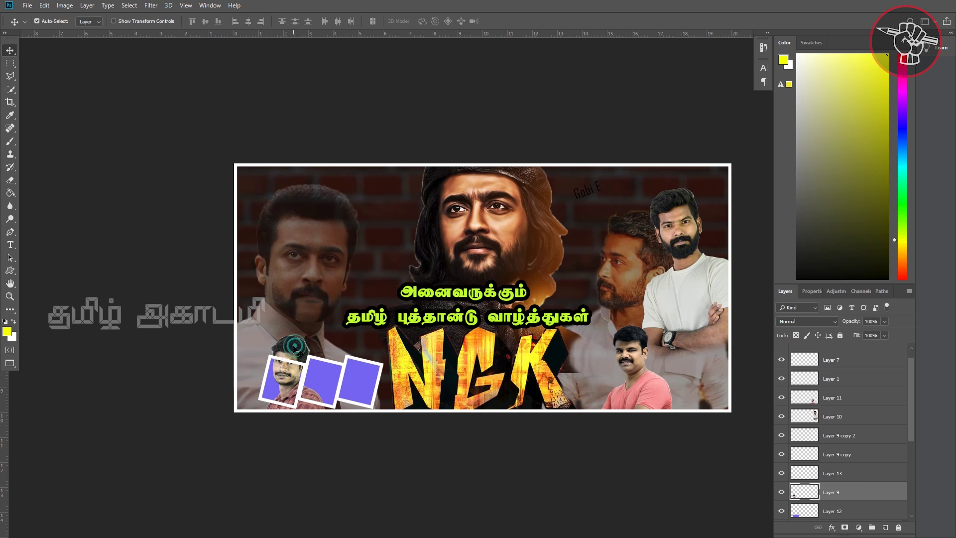
Step: Shrink the checkered-shirt man's photo to about 50% and rotate it into the first frame
key("ctrl+t")
left_click_drag(324, 459, 282, 393)
mouse_move(259, 358)
left_mouse_down()
mouse_move(283, 372)
mouse_move(267, 373)
left_mouse_up()
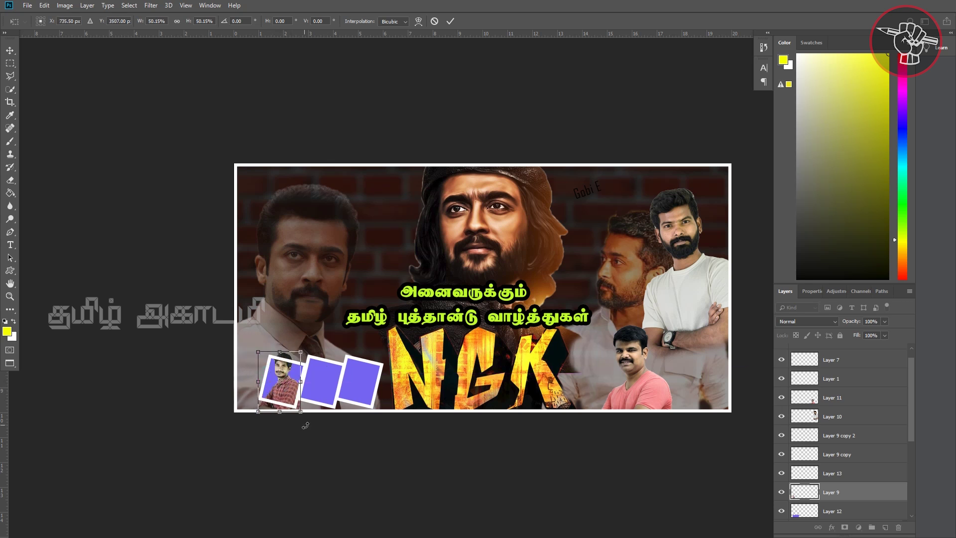
left_click_drag(303, 423, 285, 404)
mouse_move(303, 440)
left_mouse_down()
mouse_move(320, 441)
mouse_move(309, 439)
left_mouse_up()
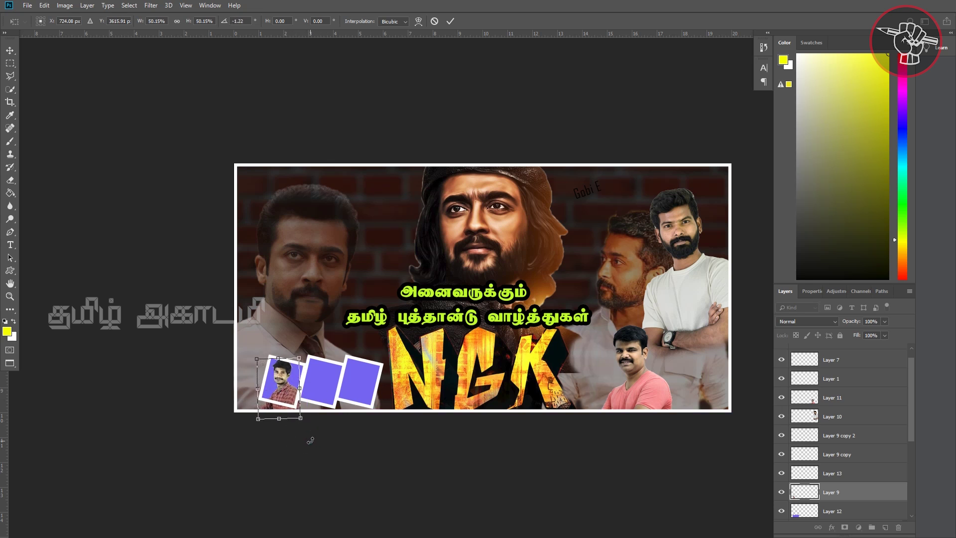
key("Return")
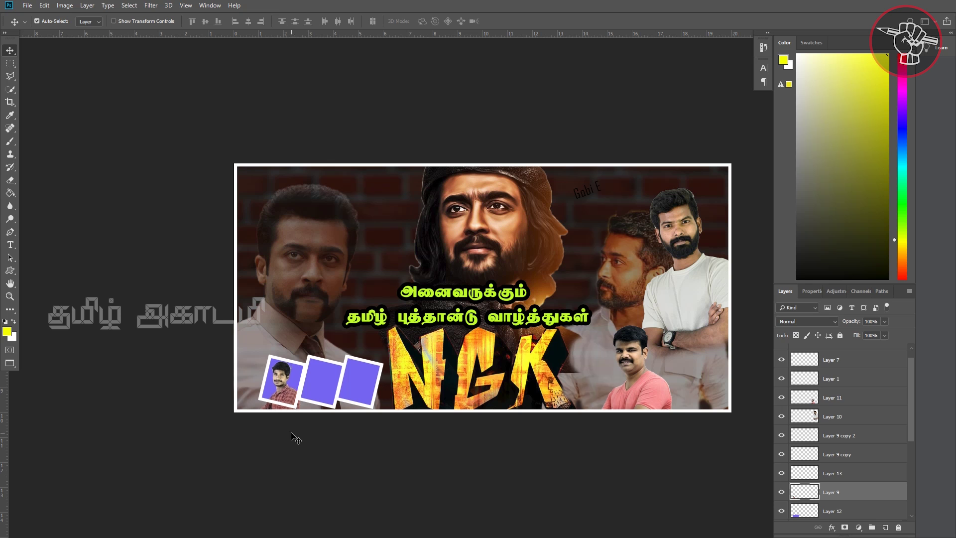
Step: Enlarge the framed photo slightly to about 105% to fill the frame
key("e")
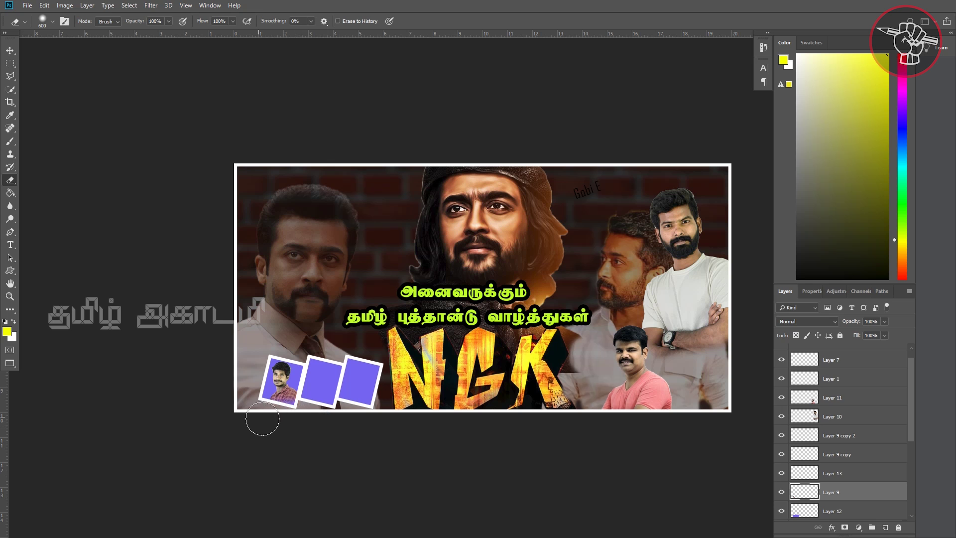
key("ctrl+t")
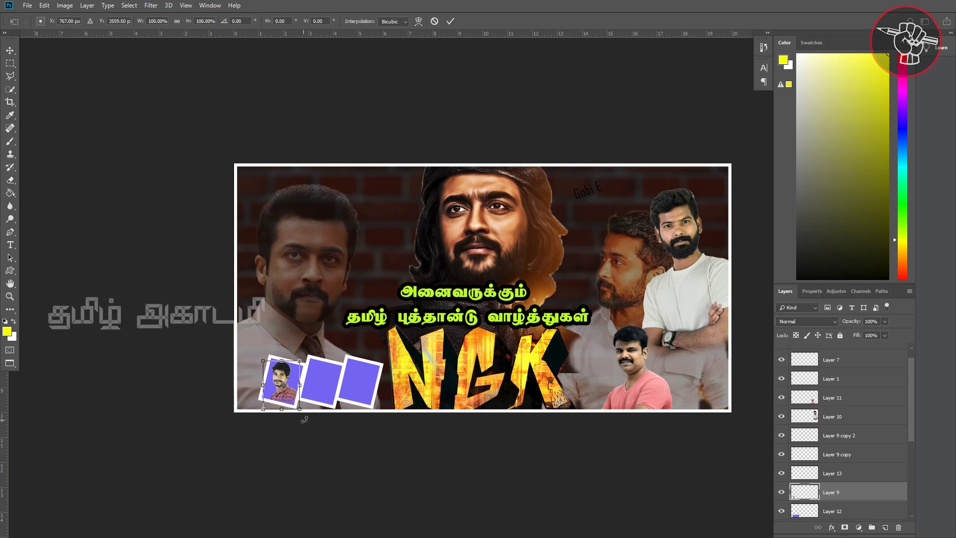
left_click_drag(299, 408, 301, 411)
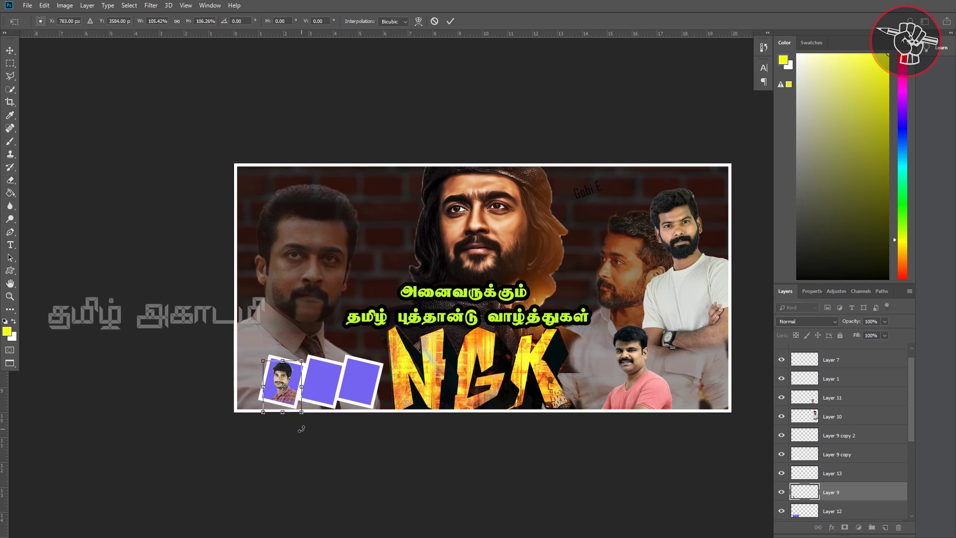
key("Return")
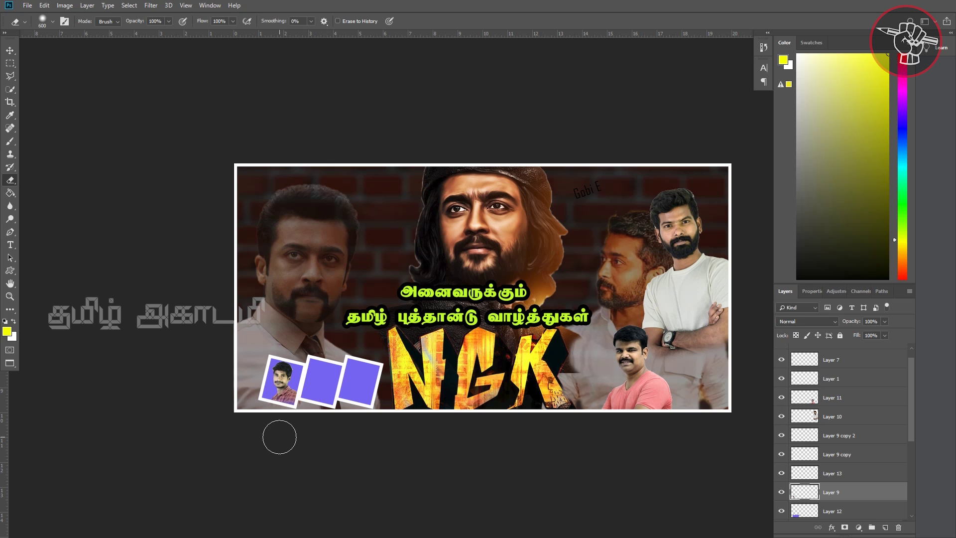
key("v")
left_click(592, 194)
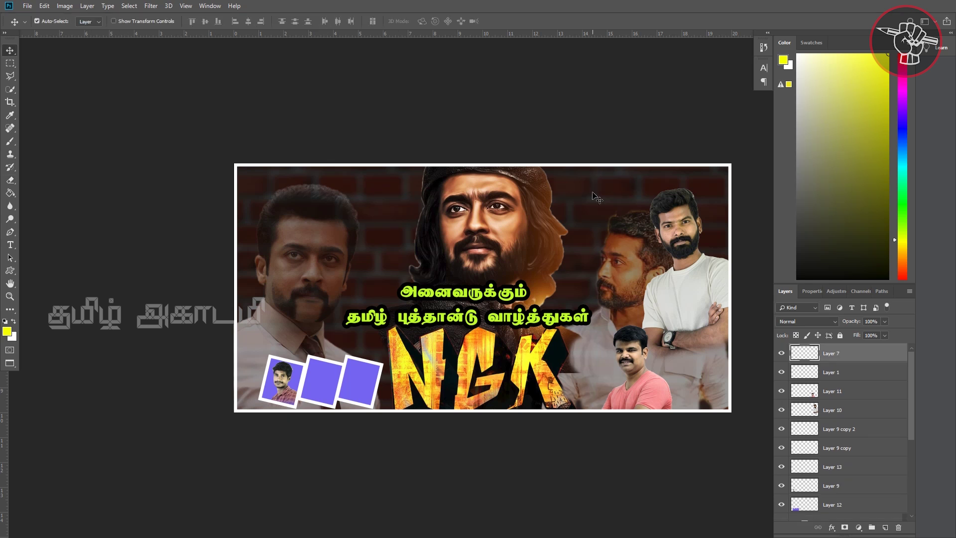